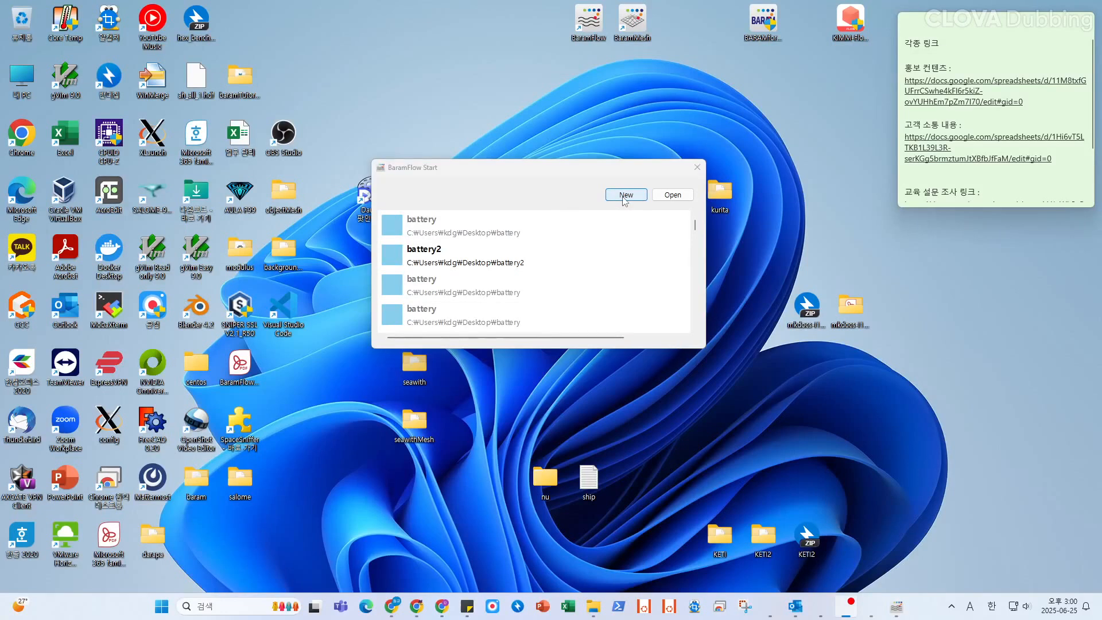
Step: Create a new project named battery with the Pressure-based solver and the default settings on the remaining wizard pages
type("battery")
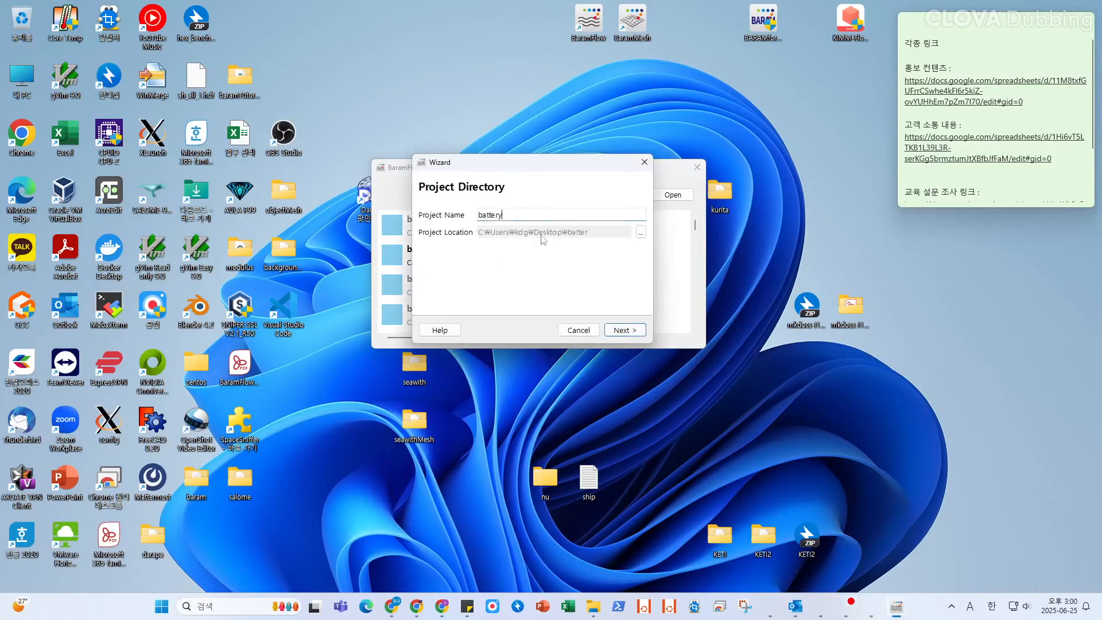
left_click(625, 331)
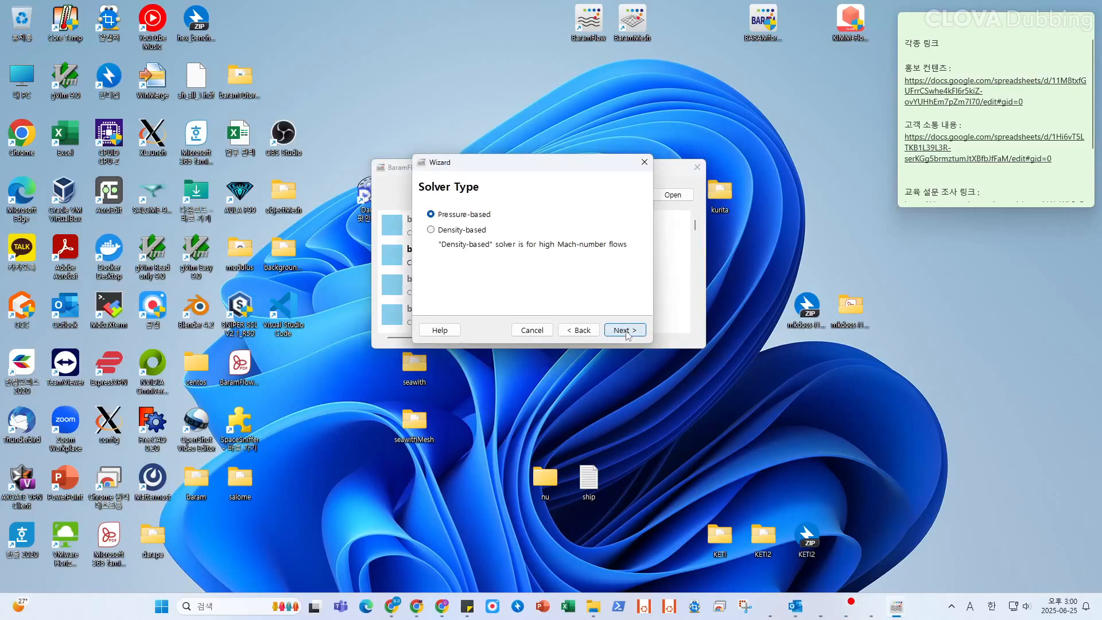
left_click(626, 332)
left_click(626, 332)
left_click(626, 332)
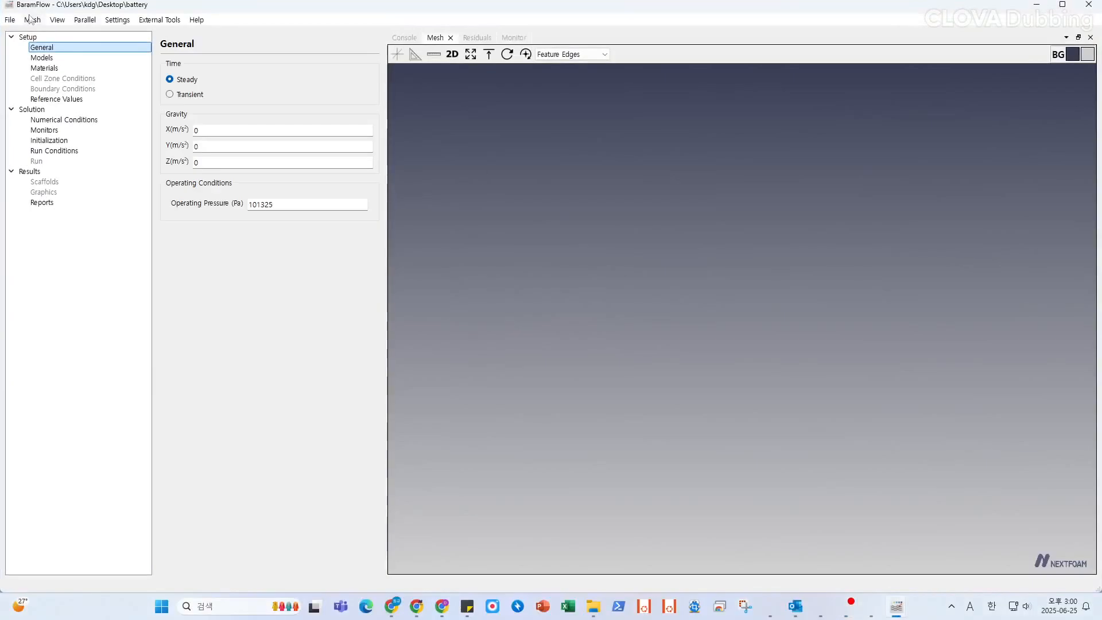
Step: Load the battery mesh into the project in OpenFOAM format from its mesh directory
left_click(10, 19)
left_click(49, 60)
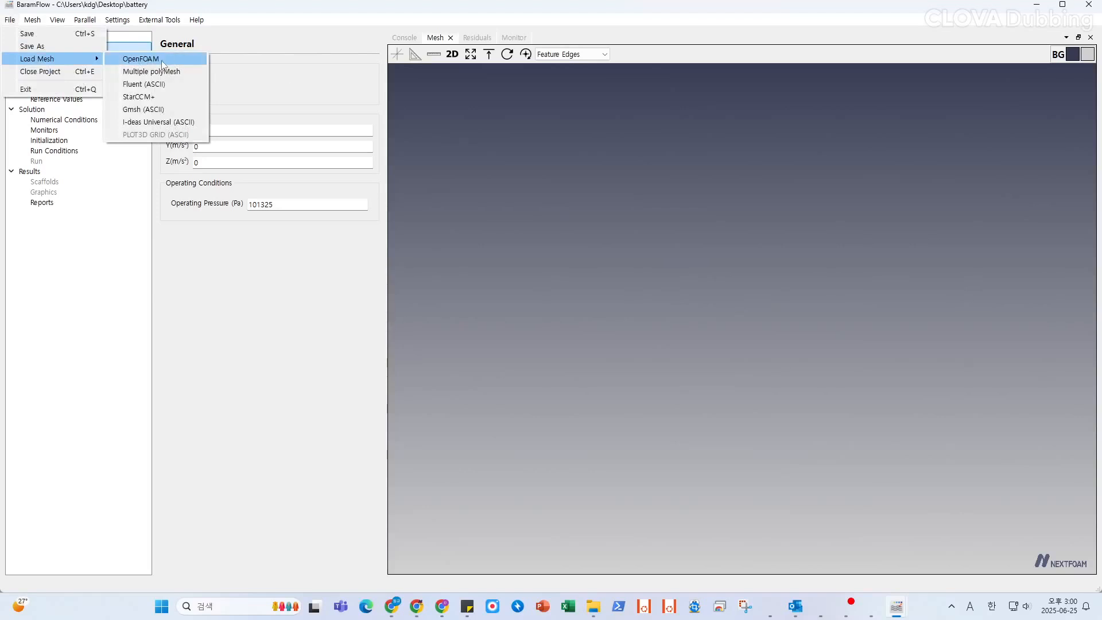
left_click(162, 62)
left_click(125, 46)
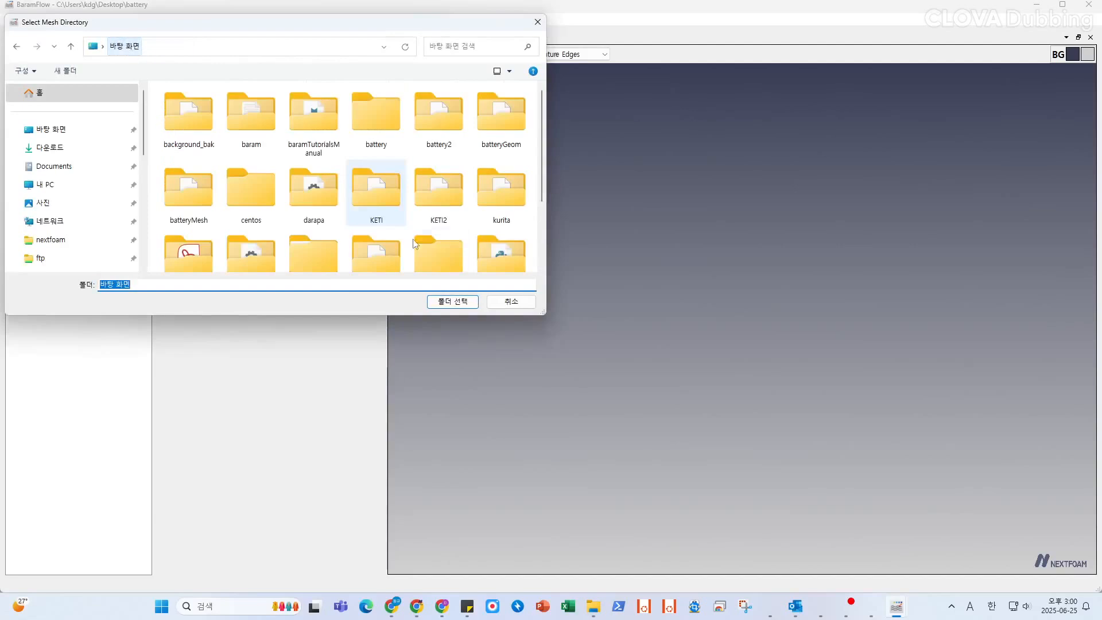
left_click(457, 299)
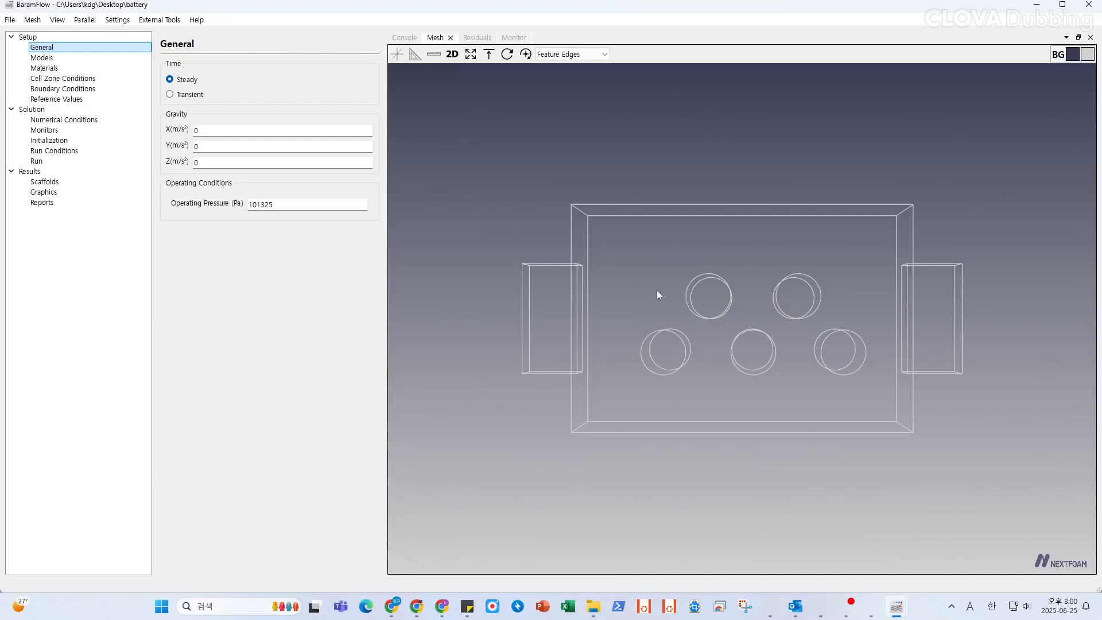
Step: Display the loaded mesh as Surface With Edges
left_click(585, 57)
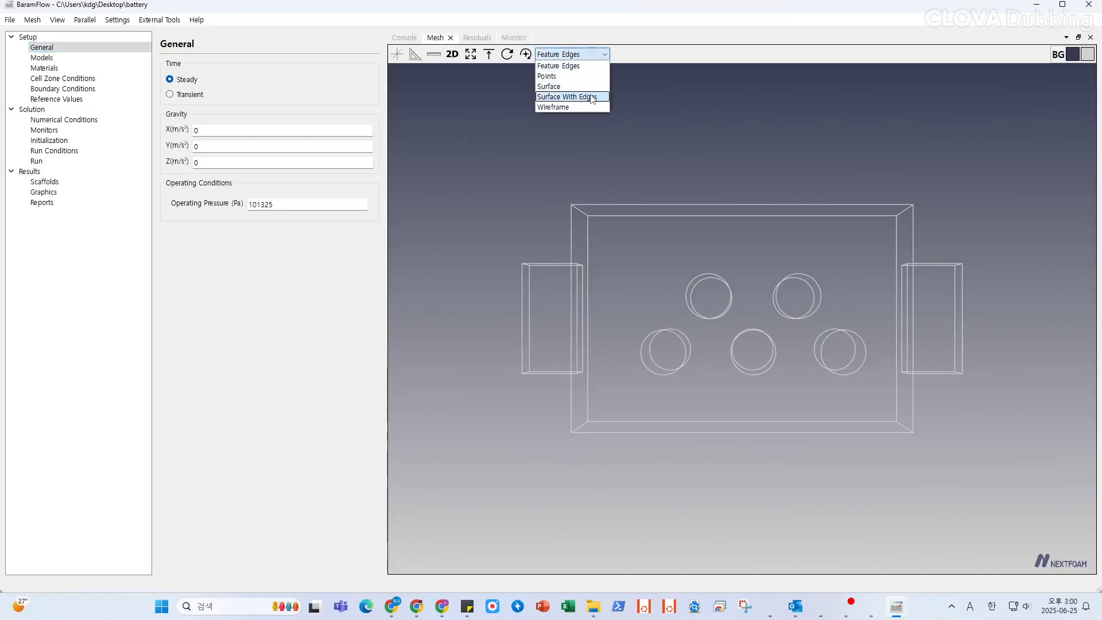
left_click(591, 94)
mouse_move(760, 367)
left_mouse_down()
mouse_move(815, 338)
mouse_move(967, 344)
mouse_move(720, 335)
mouse_move(653, 367)
mouse_move(731, 288)
mouse_move(805, 389)
mouse_move(749, 373)
left_mouse_up()
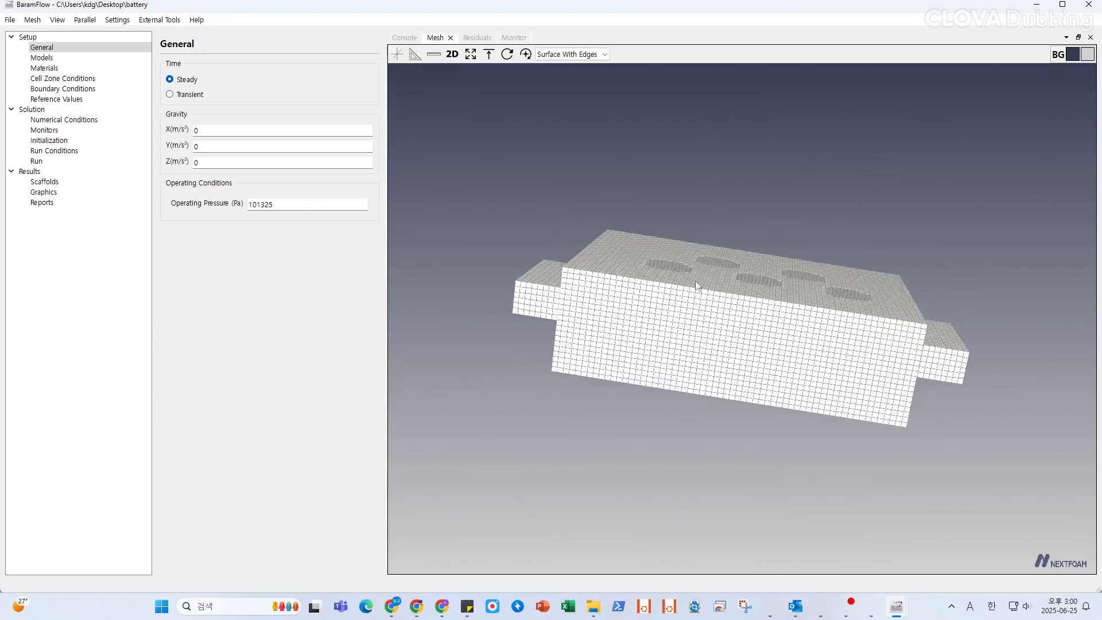
left_click_drag(696, 285, 616, 283)
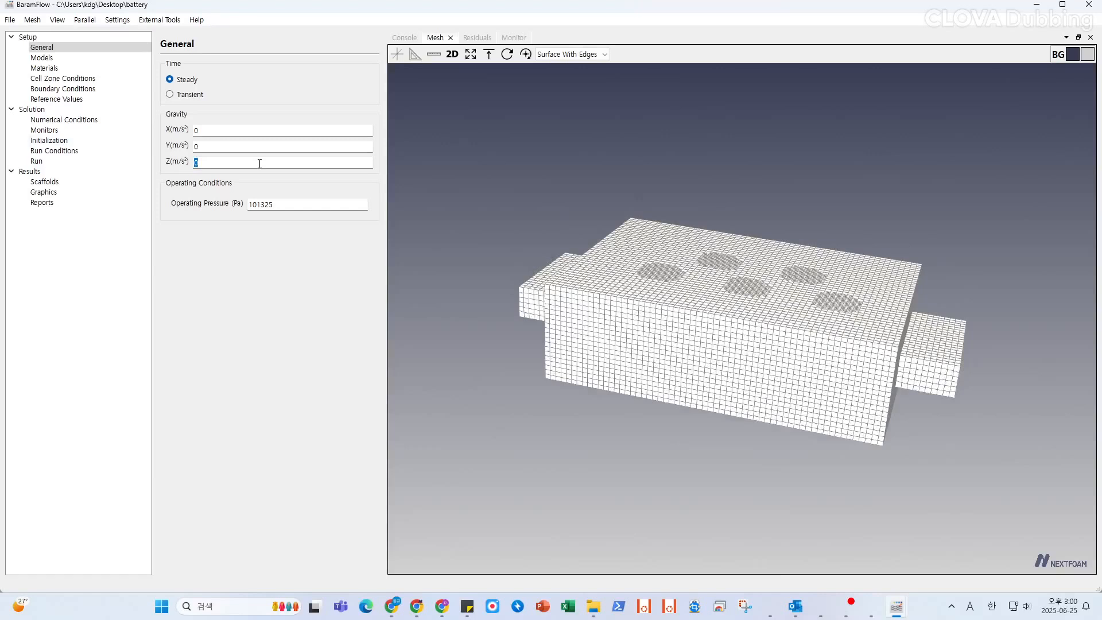
Step: Set the Z gravity to -9.81 m/s² and accept the Standard k-epsilon turbulence model
type("-9.81")
left_click(104, 58)
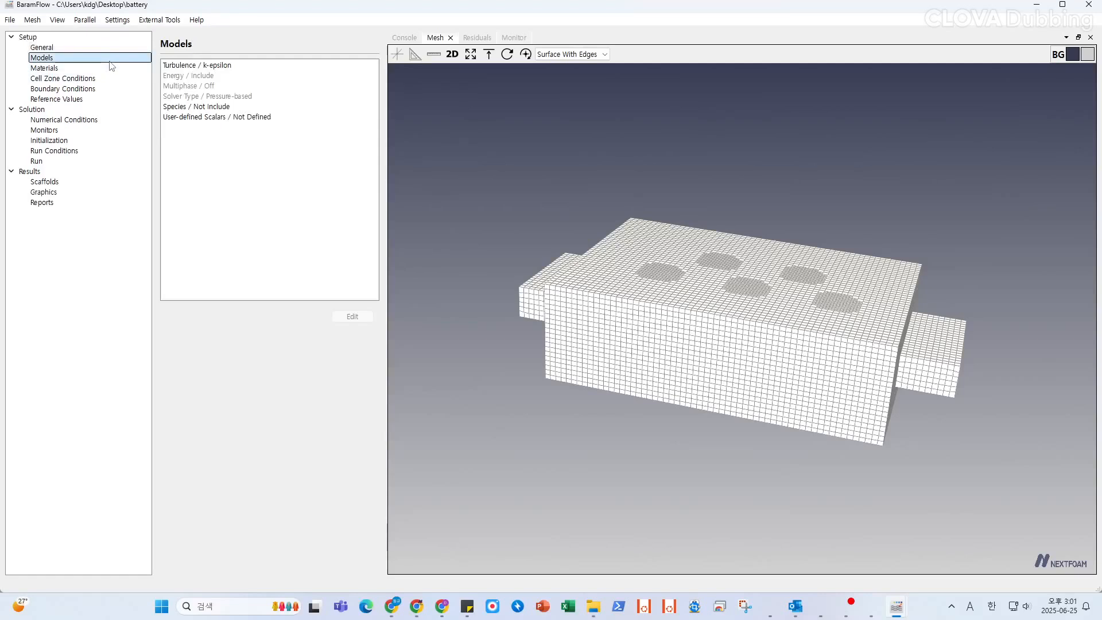
double_click(208, 66)
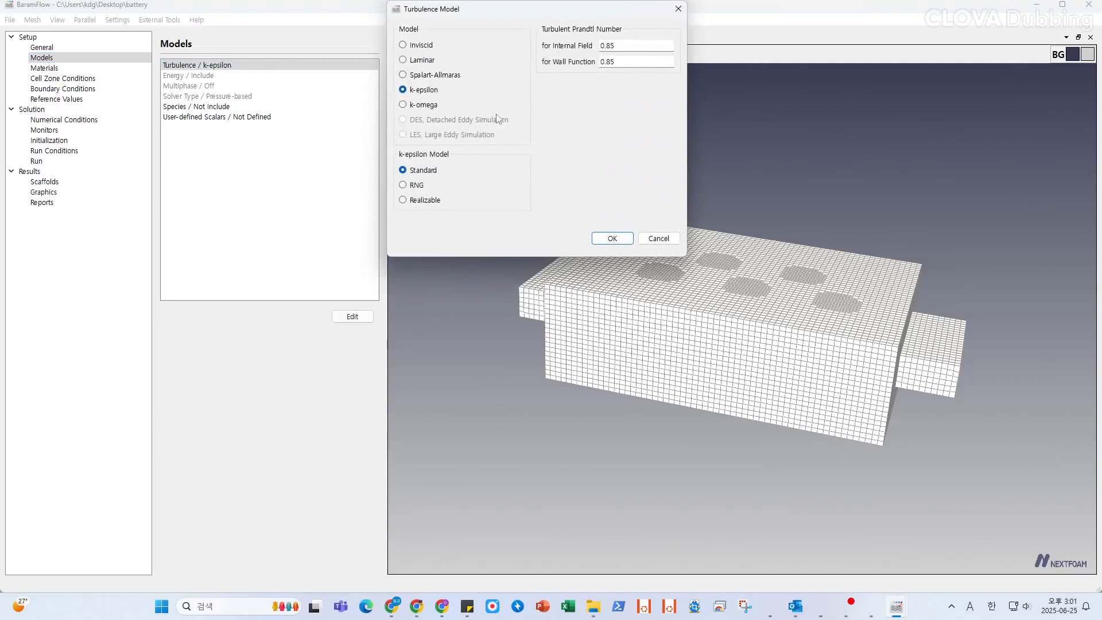
left_click(622, 241)
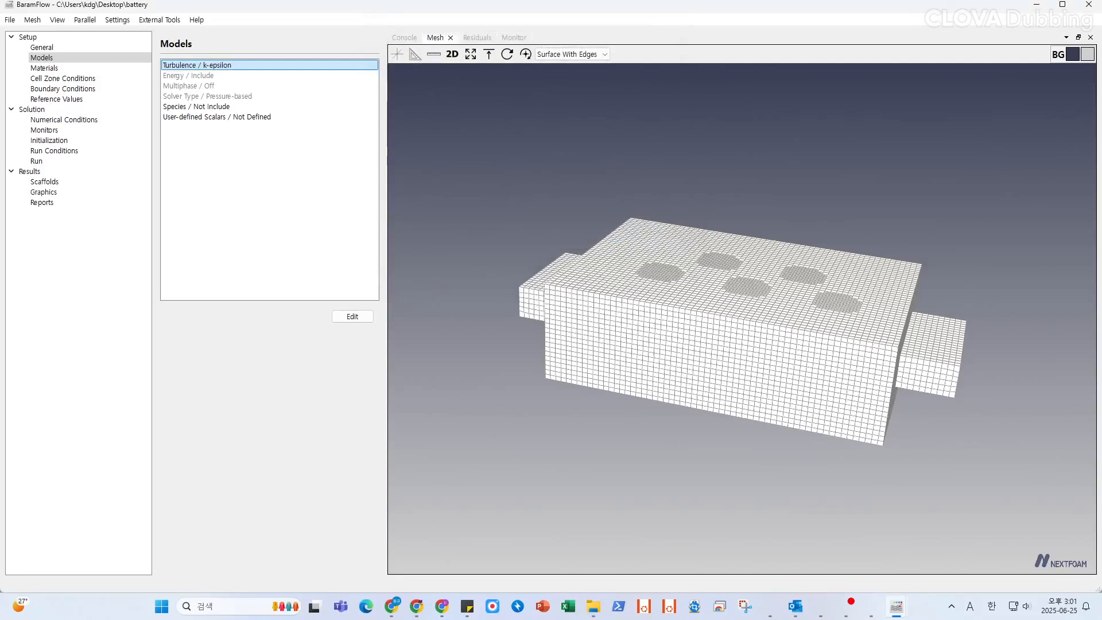
Step: Set the density of the air material to Perfect Gas
left_click(56, 69)
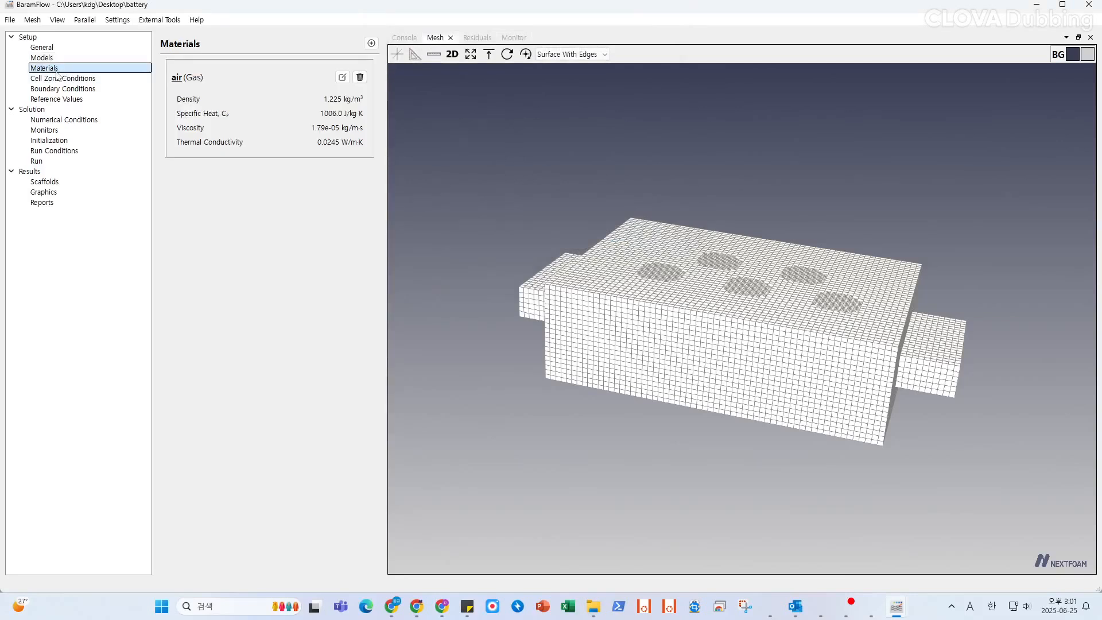
left_click(342, 77)
left_click(520, 118)
left_click(520, 126)
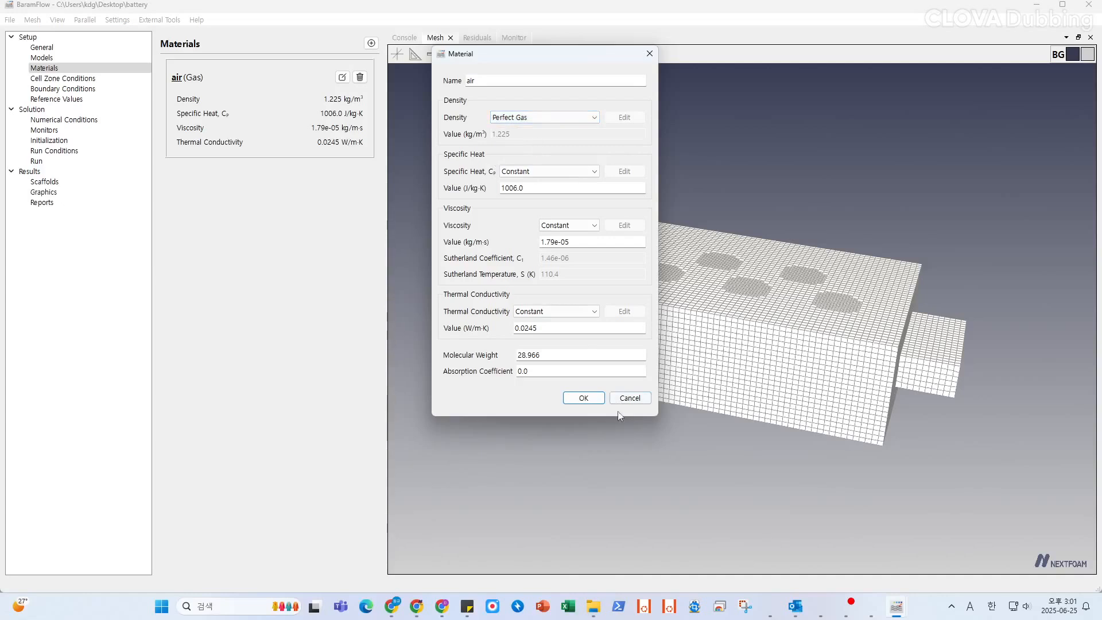
left_click(597, 400)
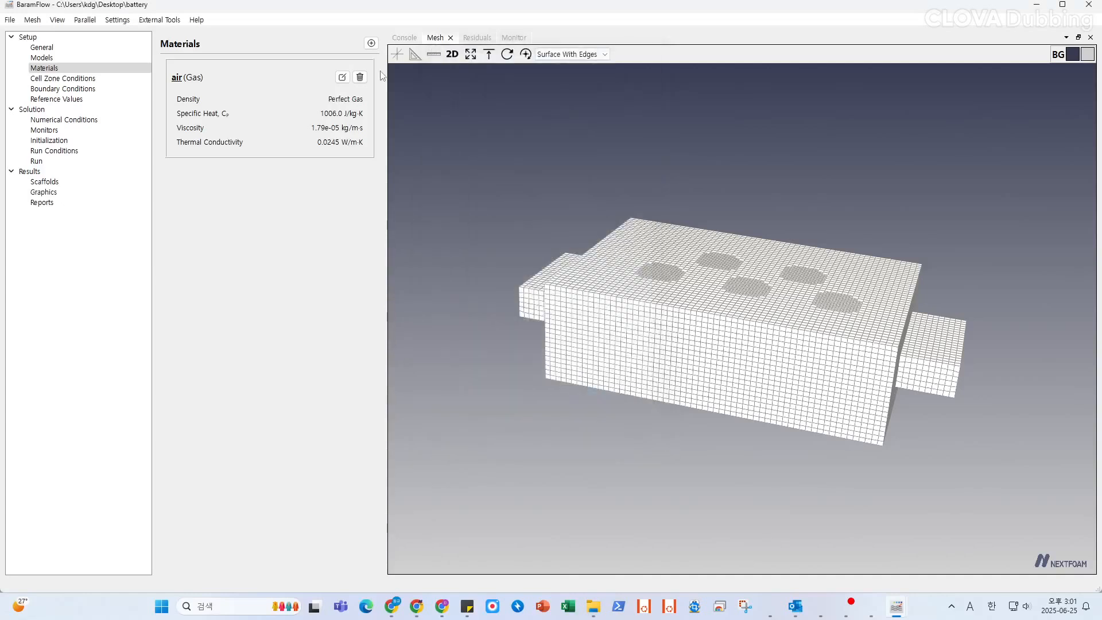
Step: Add aluminum (Solid) from the material database to the project's materials
left_click(372, 43)
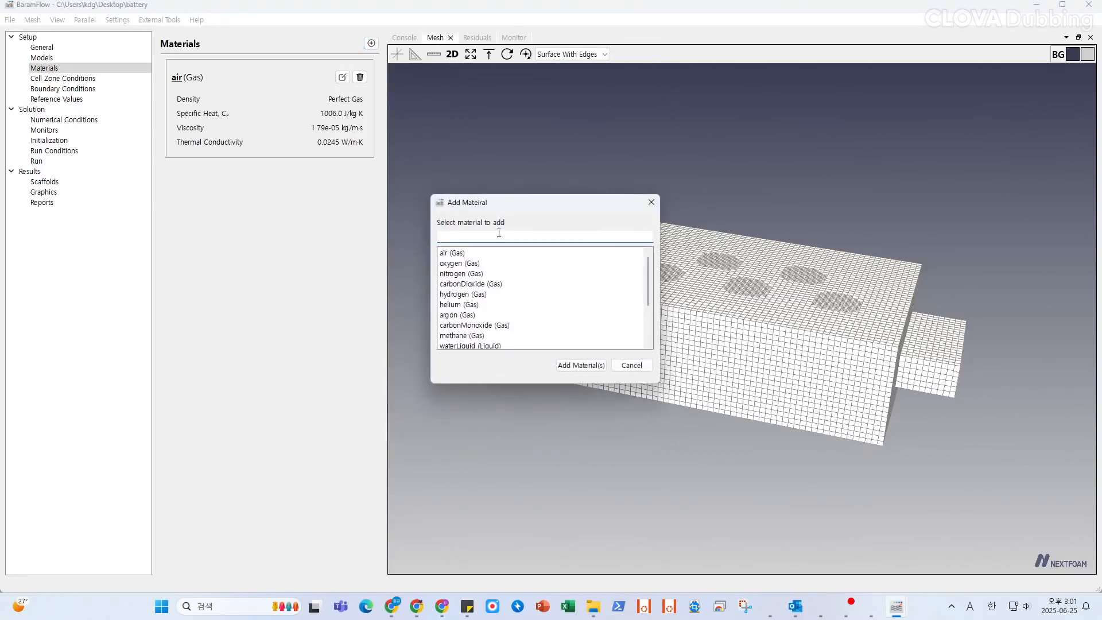
type("alu")
left_click(531, 256)
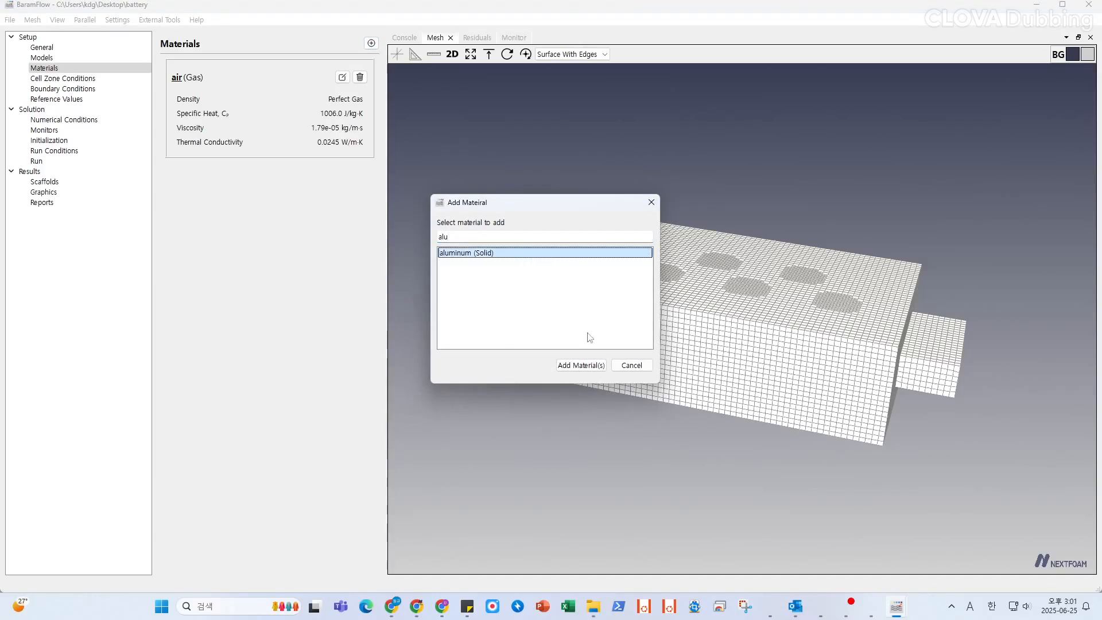
left_click(581, 365)
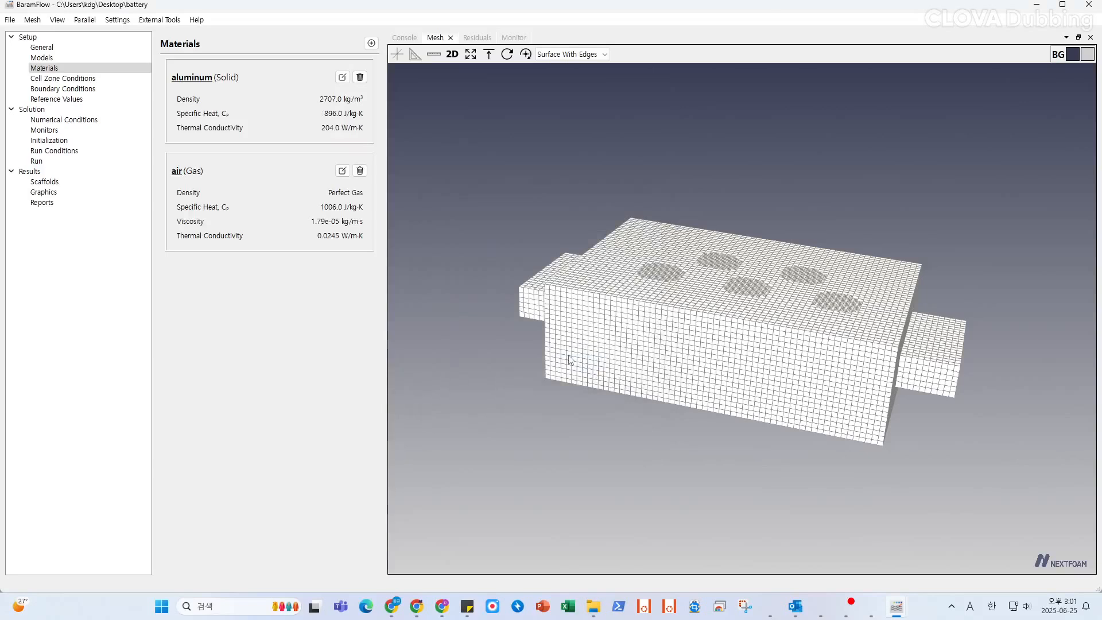
Step: Rename the aluminum material as cell with density 2500 kg/m³, specific heat 800 J/kg·K and thermal conductivity 2.5 W/m·K
left_click(342, 77)
double_click(527, 80)
type("c")
key("Tab")
key("Tab")
type("2500")
key("Tab")
key("Tab")
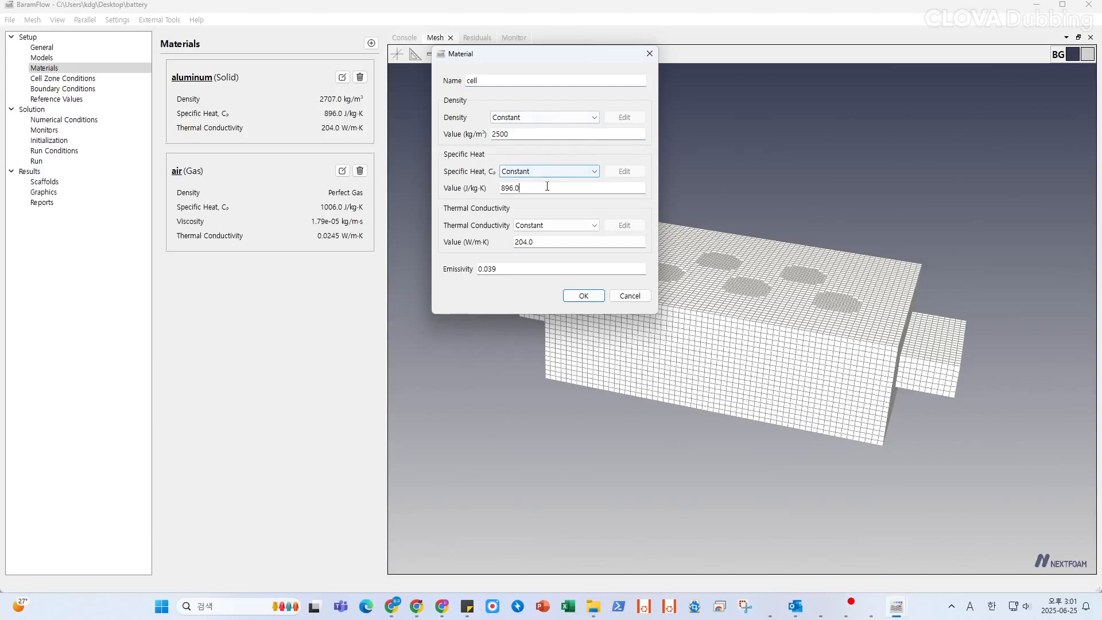
type("800")
double_click(545, 242)
type("2.5")
left_click(573, 296)
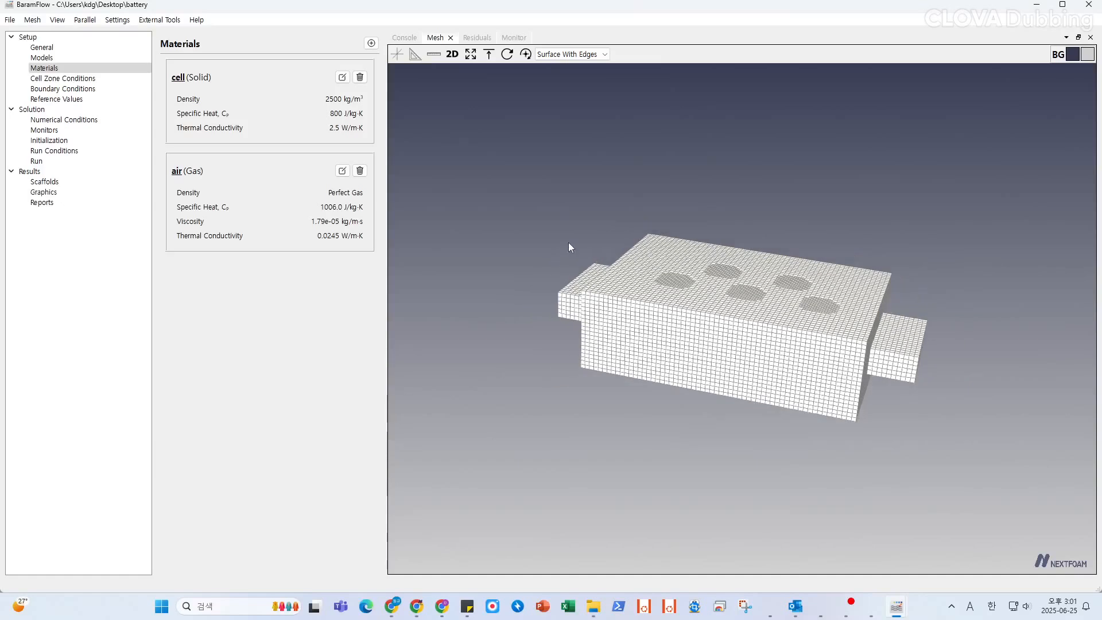
Step: Assign the cell material to the battery1 zone and give it a 100 W energy source for the entire cell zone
left_click(128, 80)
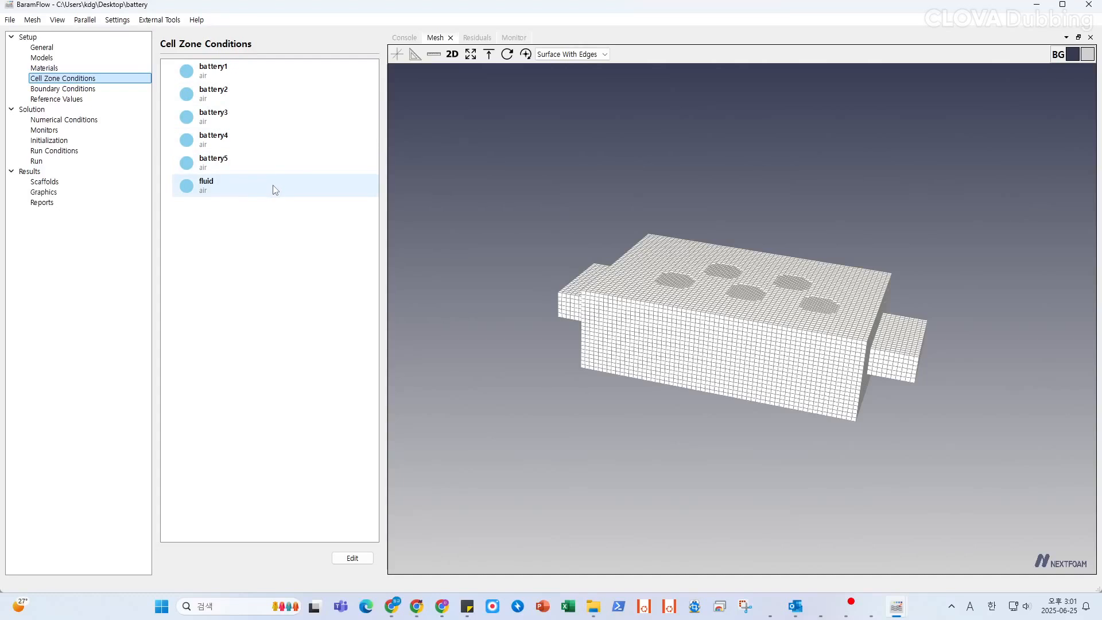
double_click(265, 68)
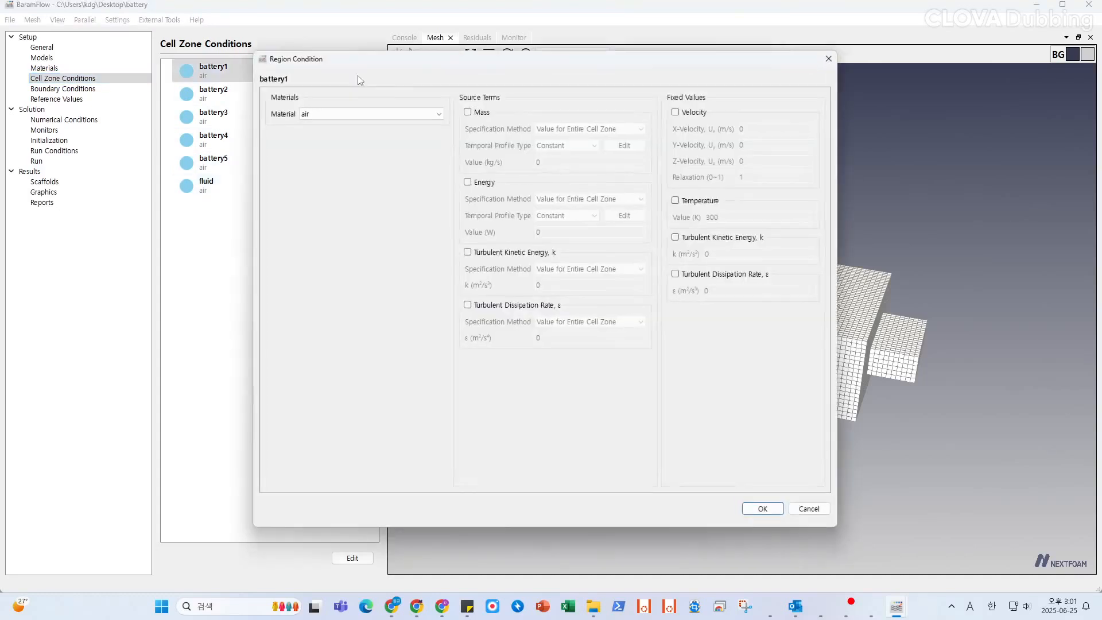
left_click(390, 115)
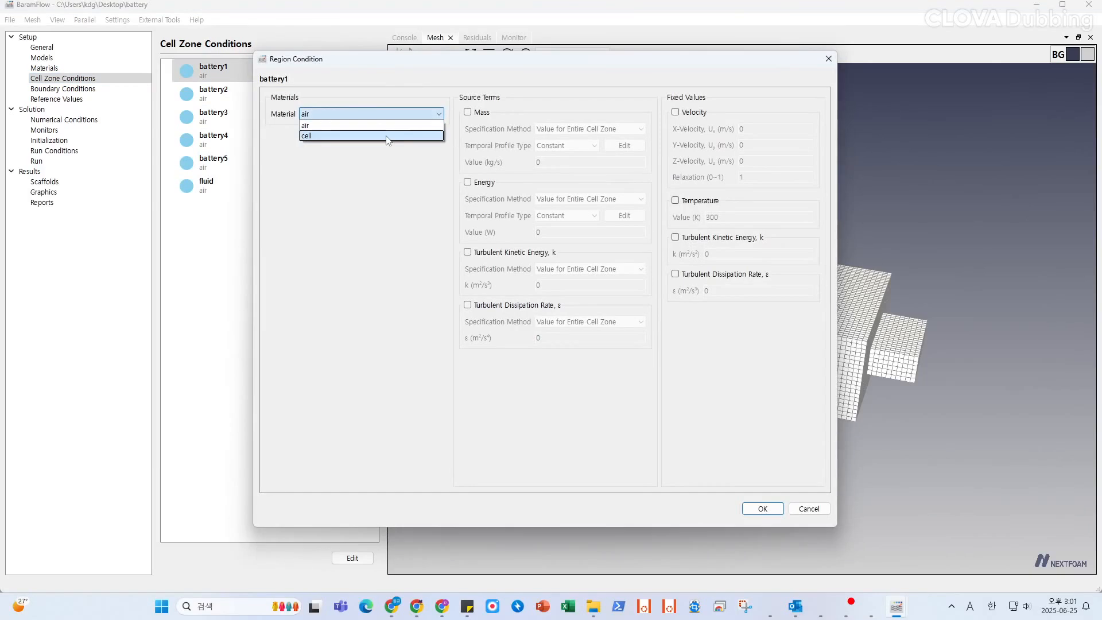
left_click(388, 138)
left_click(484, 184)
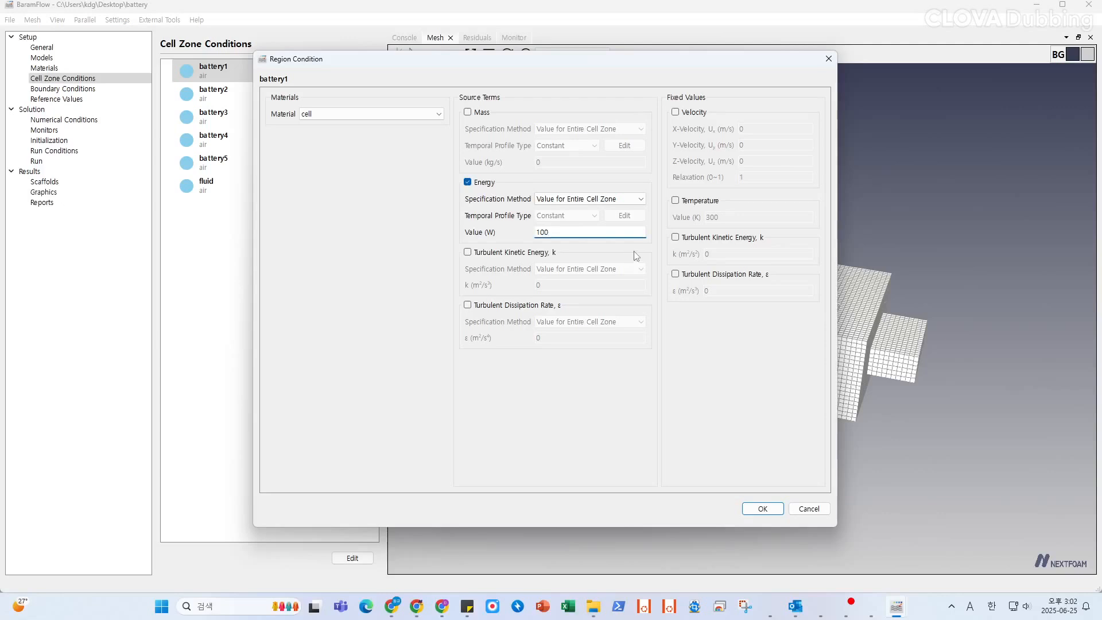
left_click(763, 508)
Step: Assign the cell material to the battery2 zone and give it a 100 W energy source for the entire cell zone
double_click(285, 98)
left_click(354, 117)
left_click(360, 135)
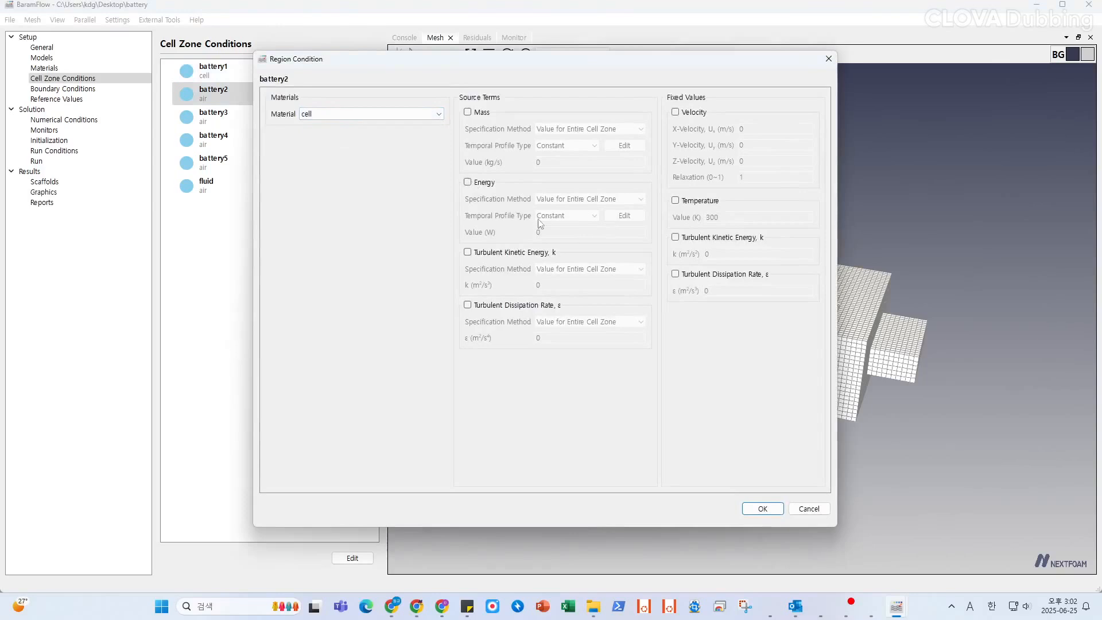
left_click(467, 181)
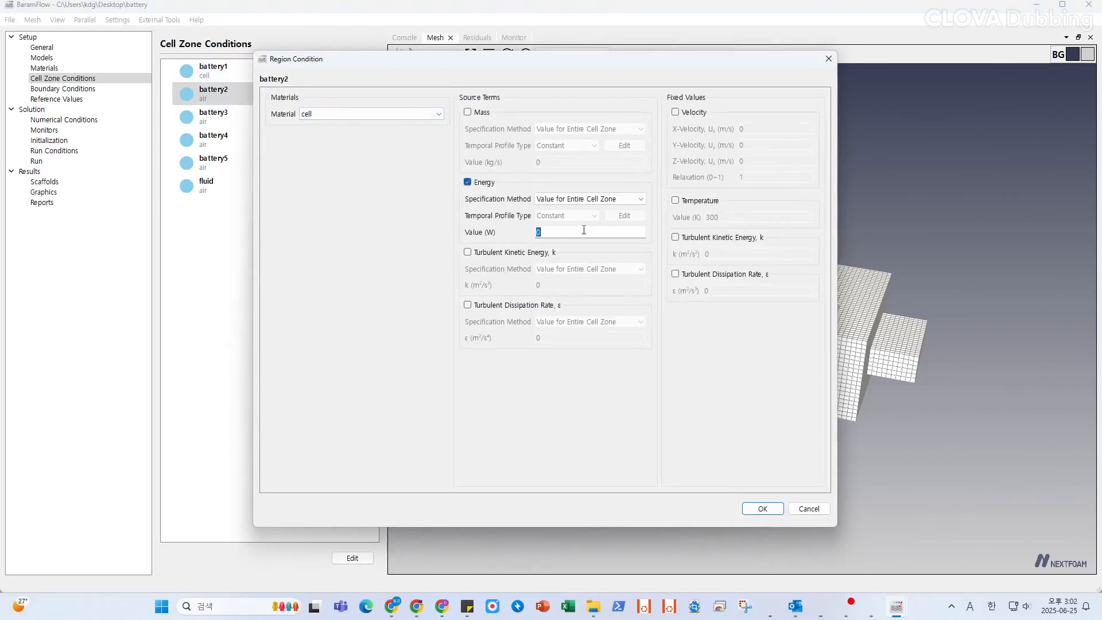
left_click(584, 232)
type("100")
left_click(762, 509)
Step: Assign the cell material to the battery3 zone and give it a 100 W energy source for the entire cell zone
double_click(239, 116)
left_click(369, 117)
left_click(361, 134)
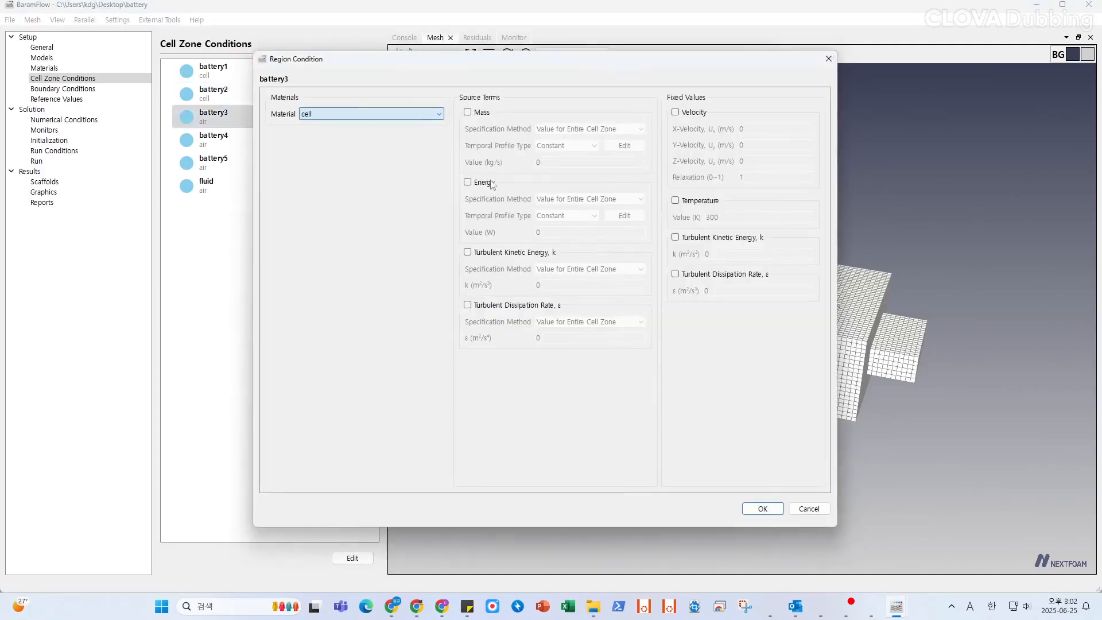
left_click(468, 182)
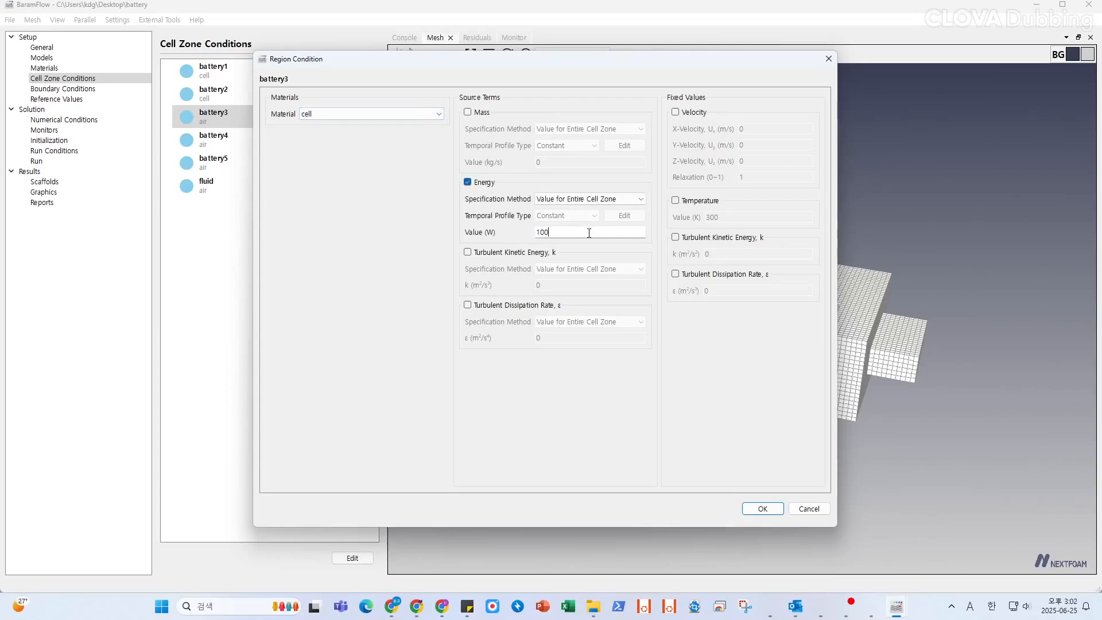
key("Return")
Step: Assign the cell material to the battery4 zone and enable its energy source for the entire cell zone
double_click(318, 144)
left_click(372, 114)
left_click(384, 135)
left_click(468, 182)
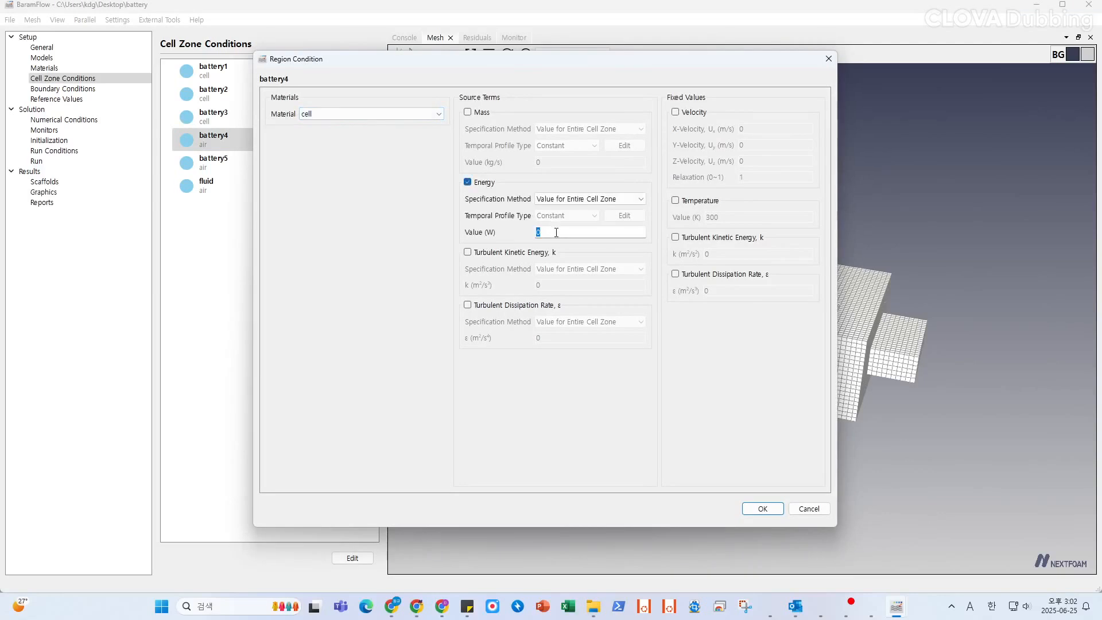
key("Return")
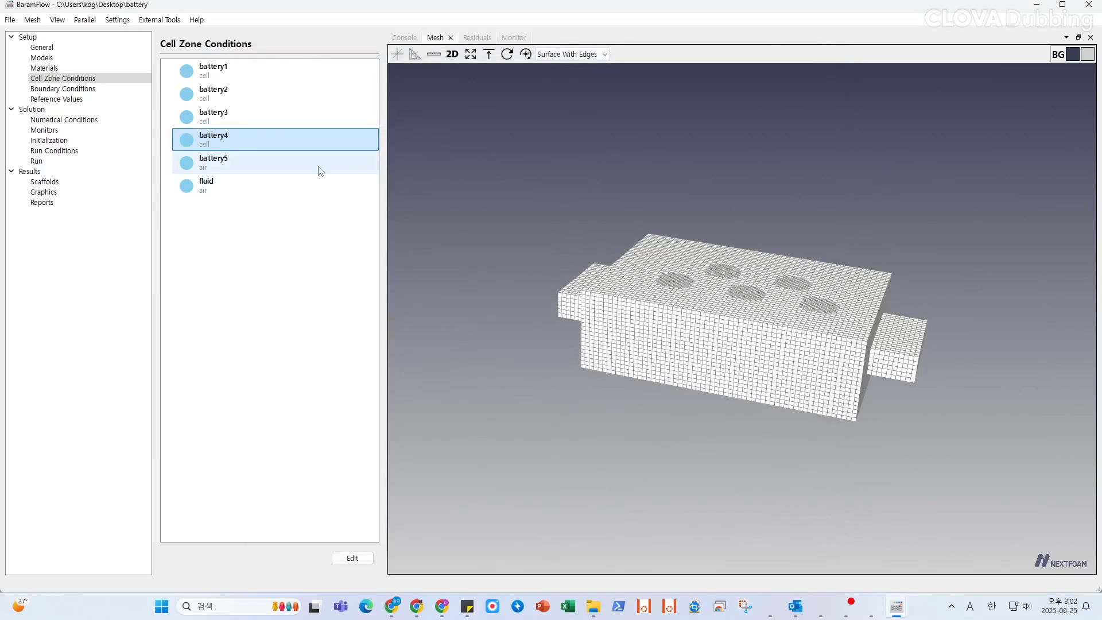
Step: Assign the cell material to the battery5 zone and enable its energy source for the entire cell zone
double_click(322, 164)
left_click(376, 115)
left_click(380, 130)
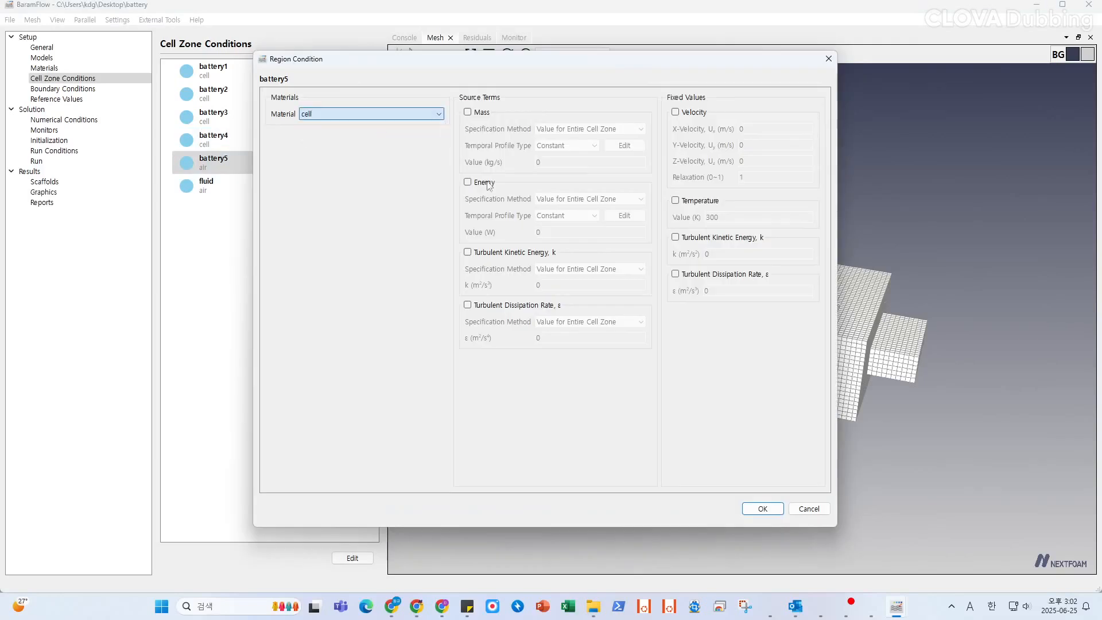
left_click(485, 183)
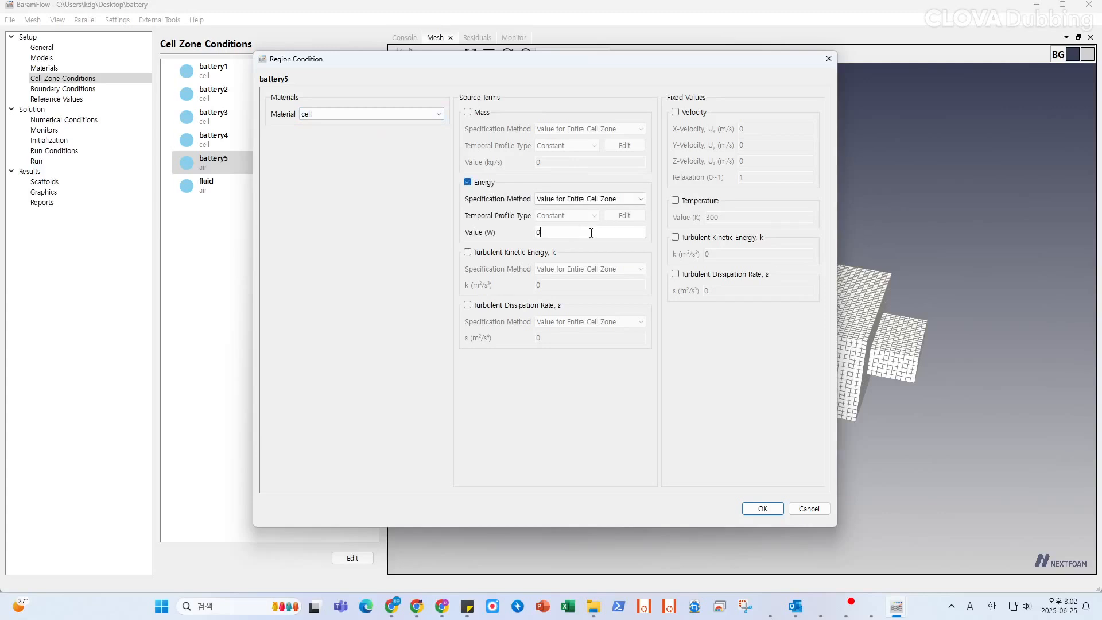
left_click(591, 232)
type("1")
key("Return")
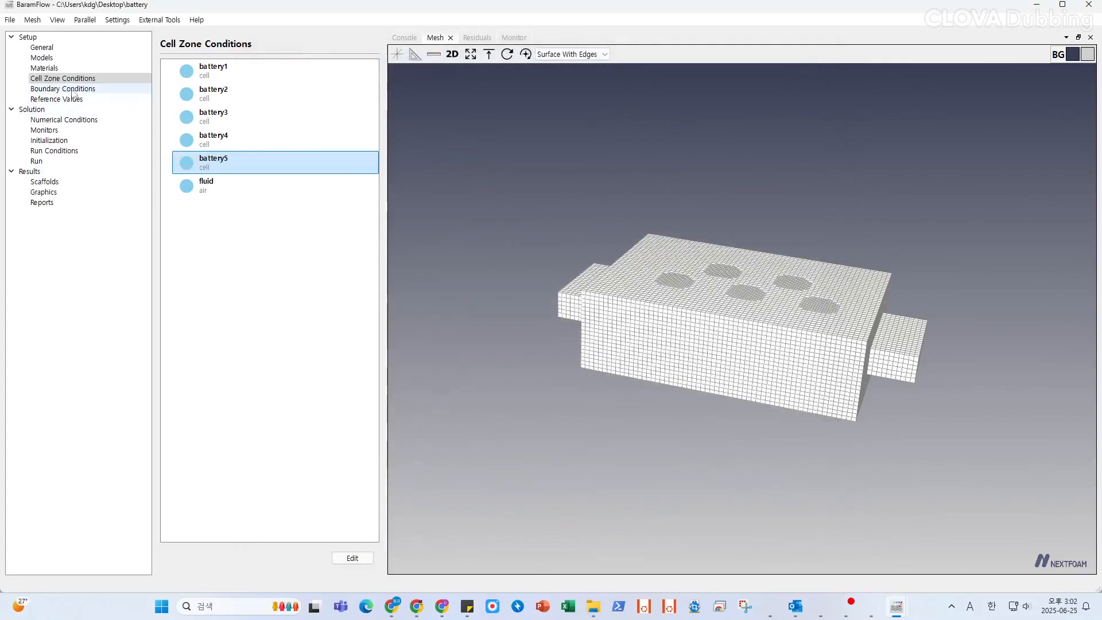
Step: Review the boundary list and accept the fluid region's Channel as a stationary, no-slip, adiabatic wall
left_click(73, 90)
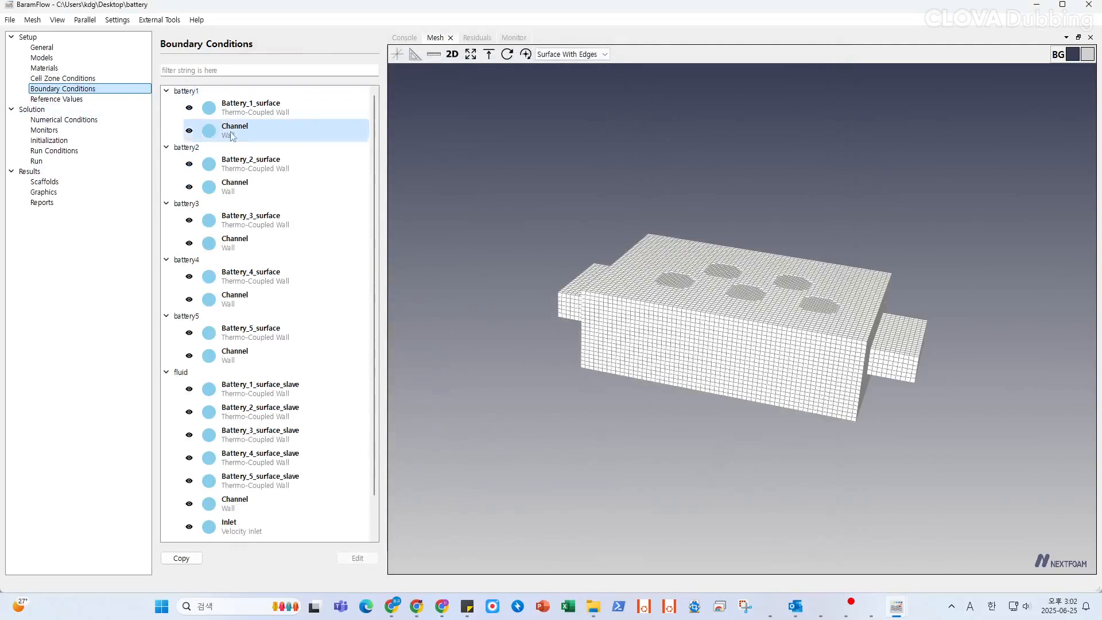
scroll(264, 150, "down", 1)
scroll(351, 328, "up", 1)
left_click(276, 107)
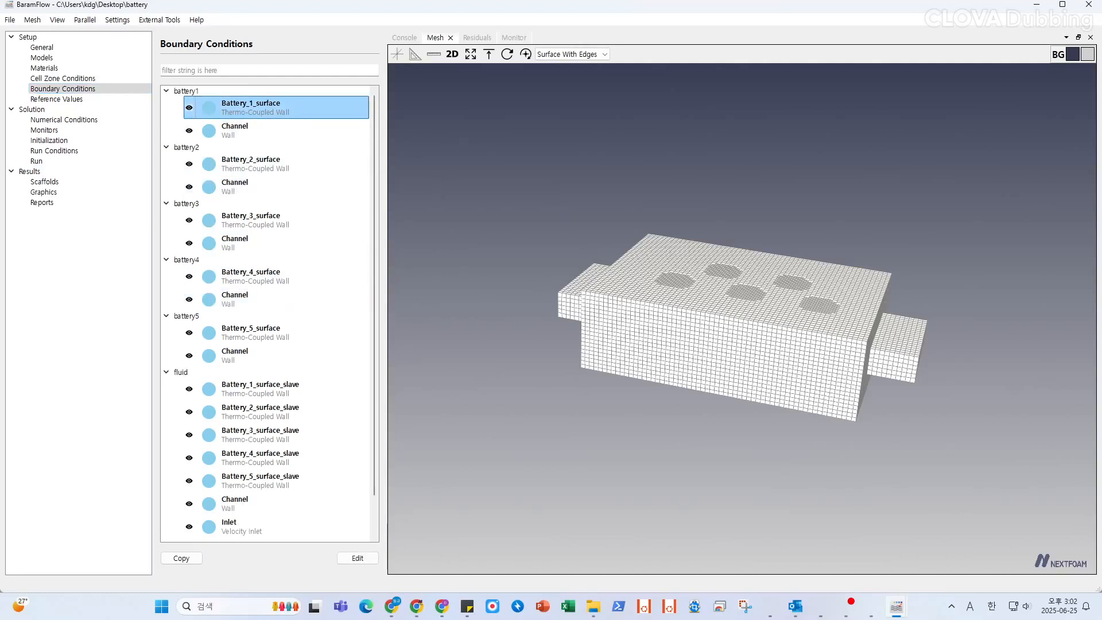
scroll(275, 376, "down", 1)
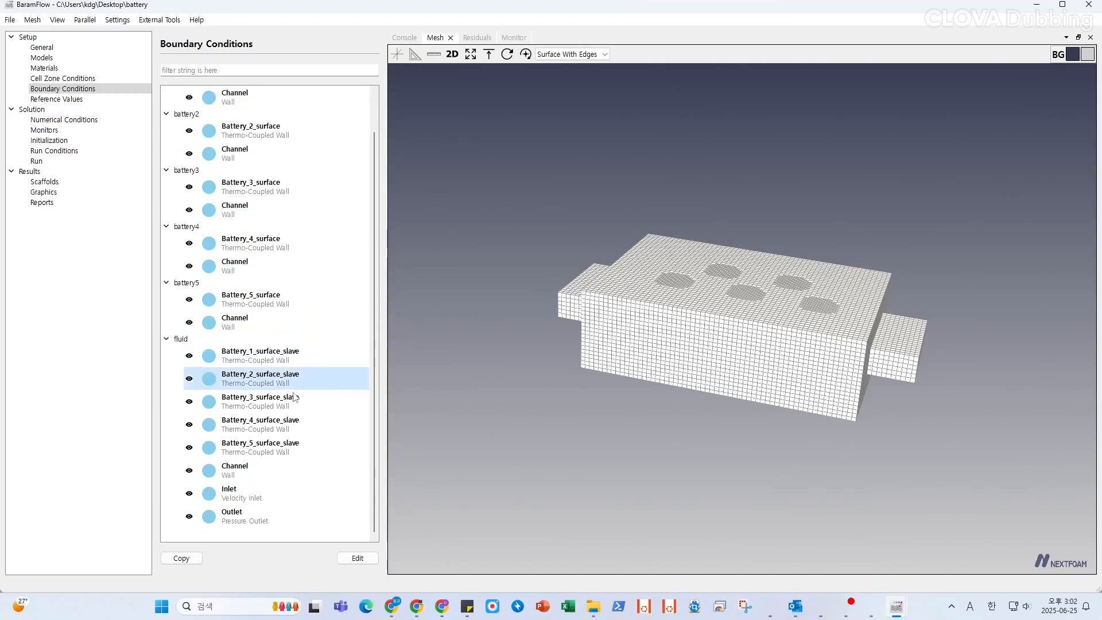
left_click(280, 470)
left_click_drag(770, 380, 717, 471)
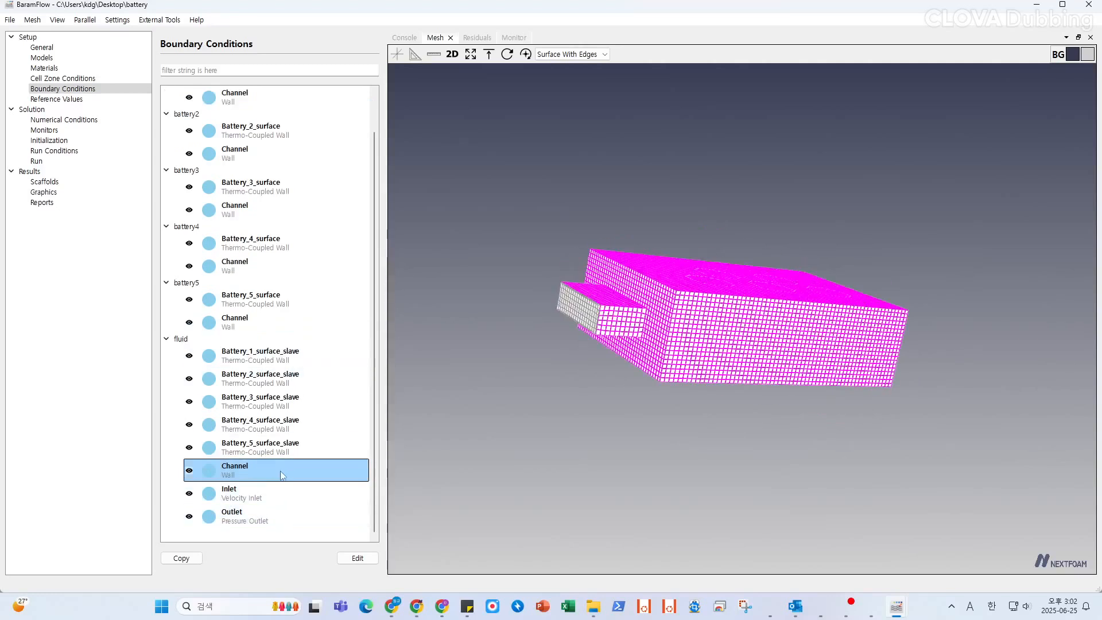
double_click(281, 473)
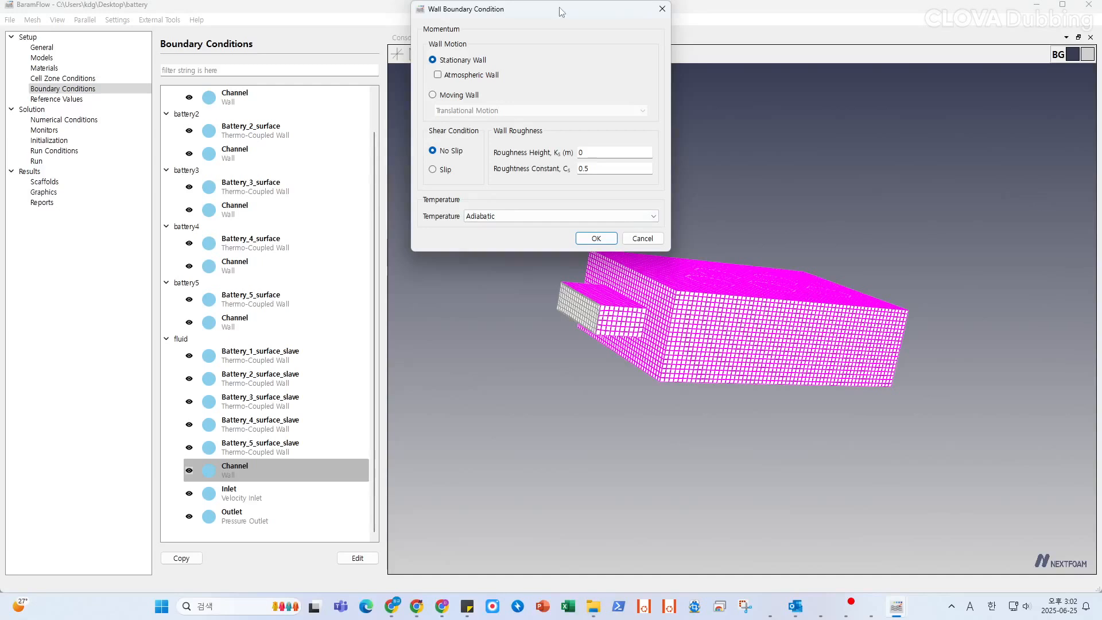
left_click_drag(565, 12, 567, 50)
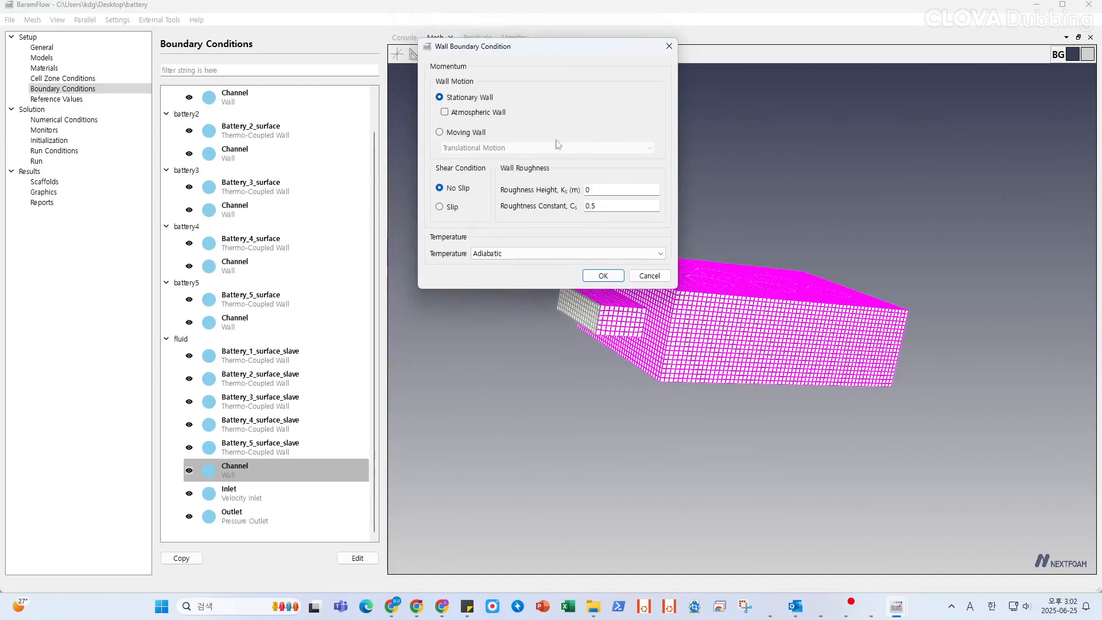
left_click(603, 276)
Step: Change the fluid Inlet to a Flow Rate Inlet with a volume flow rate of 0.0277 m3/s and a temperature of 293 K
left_click(304, 497)
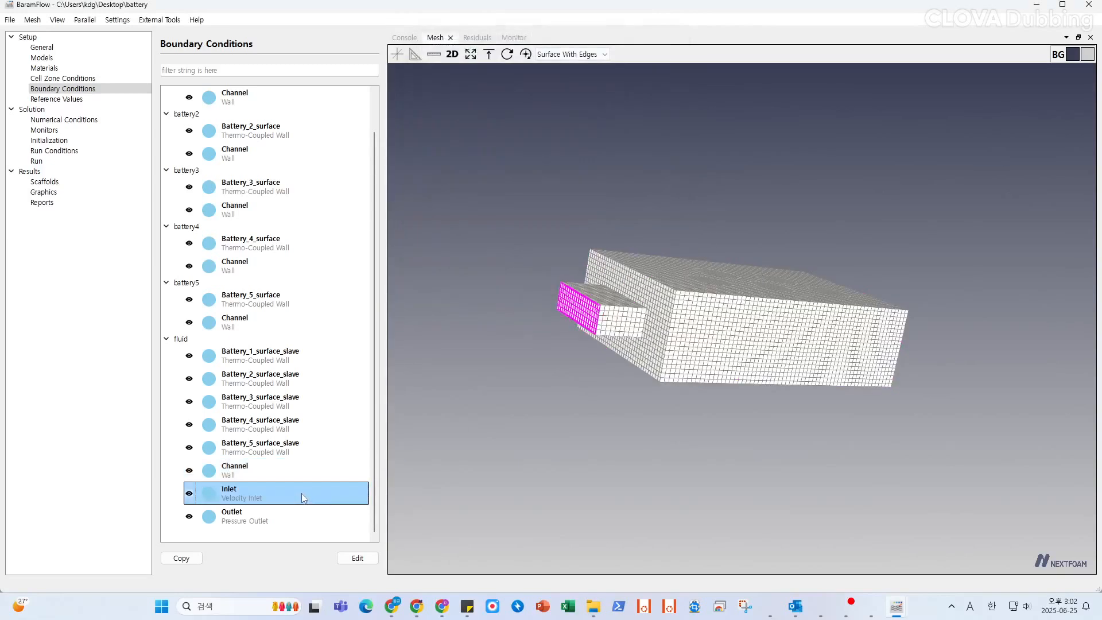
right_click(304, 497)
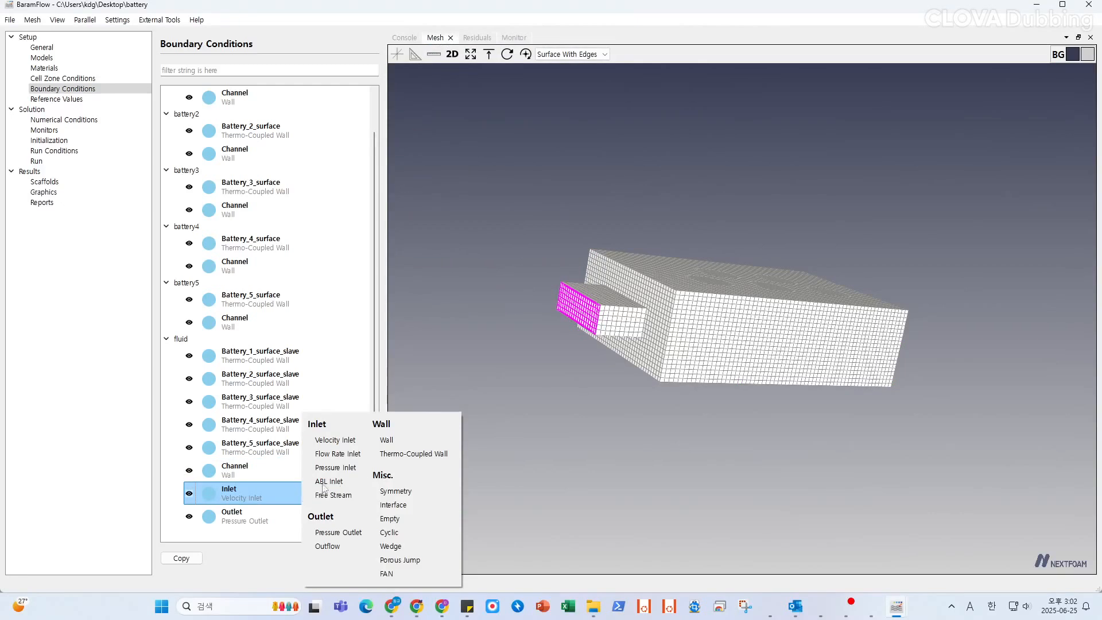
left_click(339, 453)
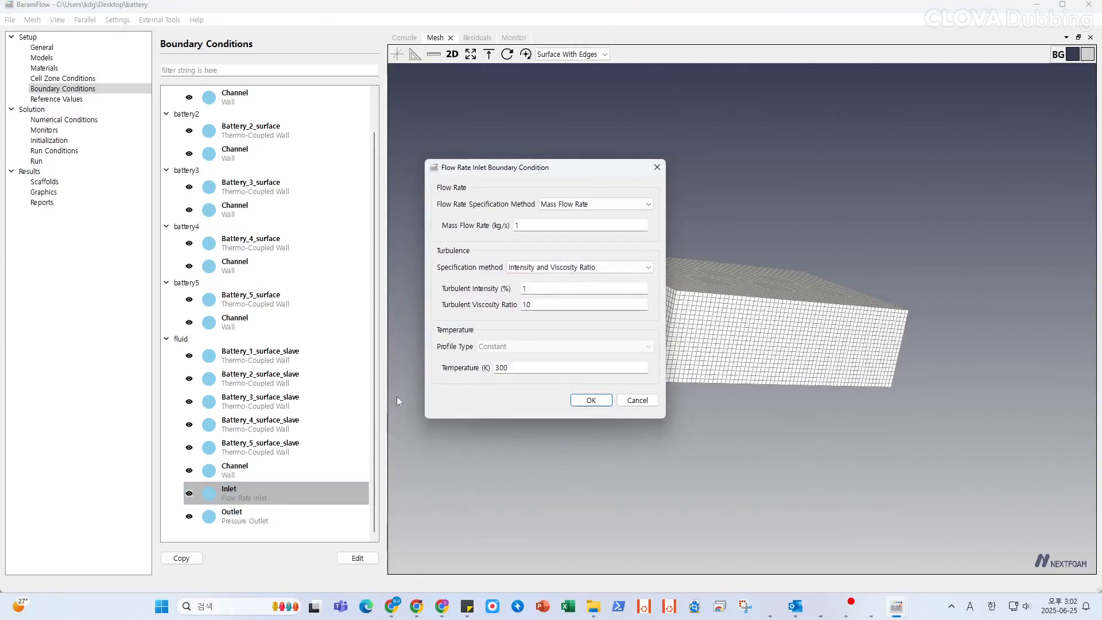
left_click(574, 204)
left_click(571, 213)
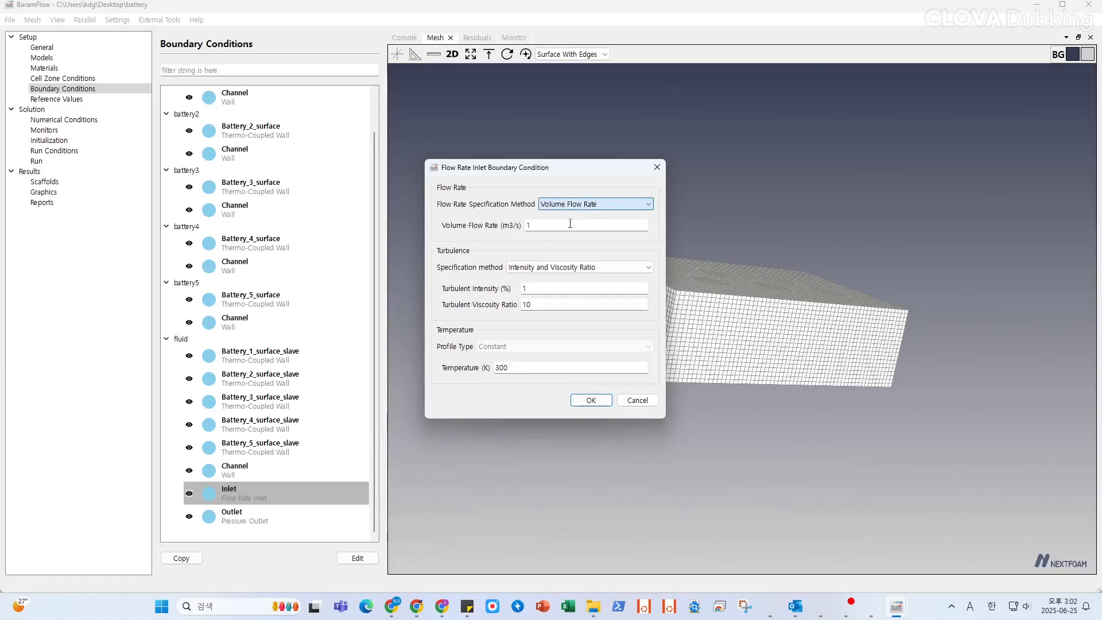
left_click(537, 226)
double_click(534, 225)
type("0.0277")
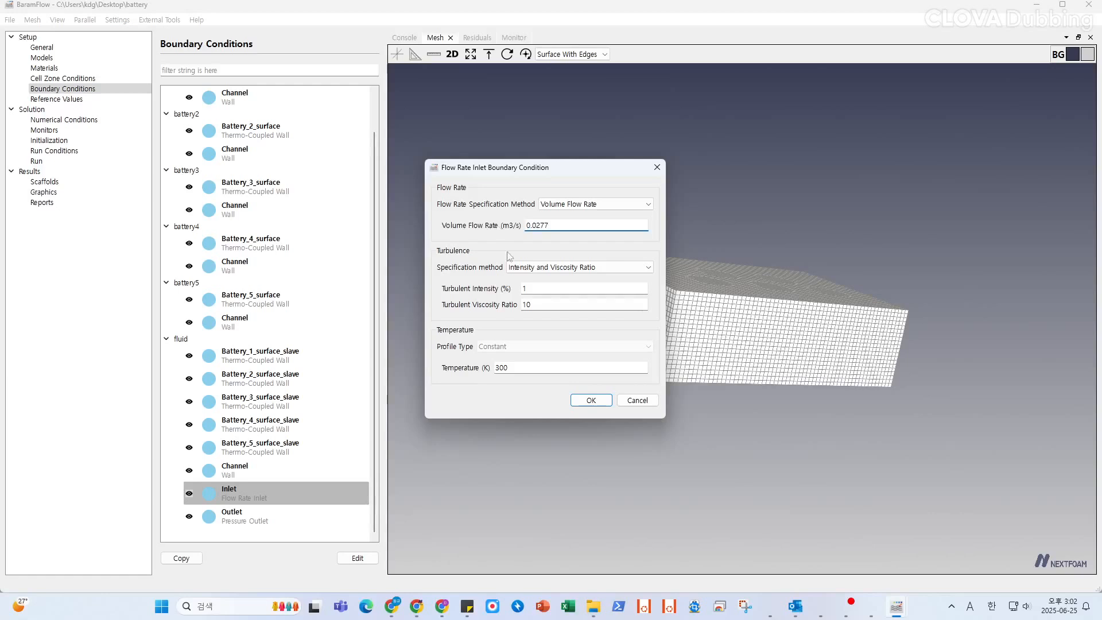
left_click_drag(525, 365, 397, 354)
type("298")
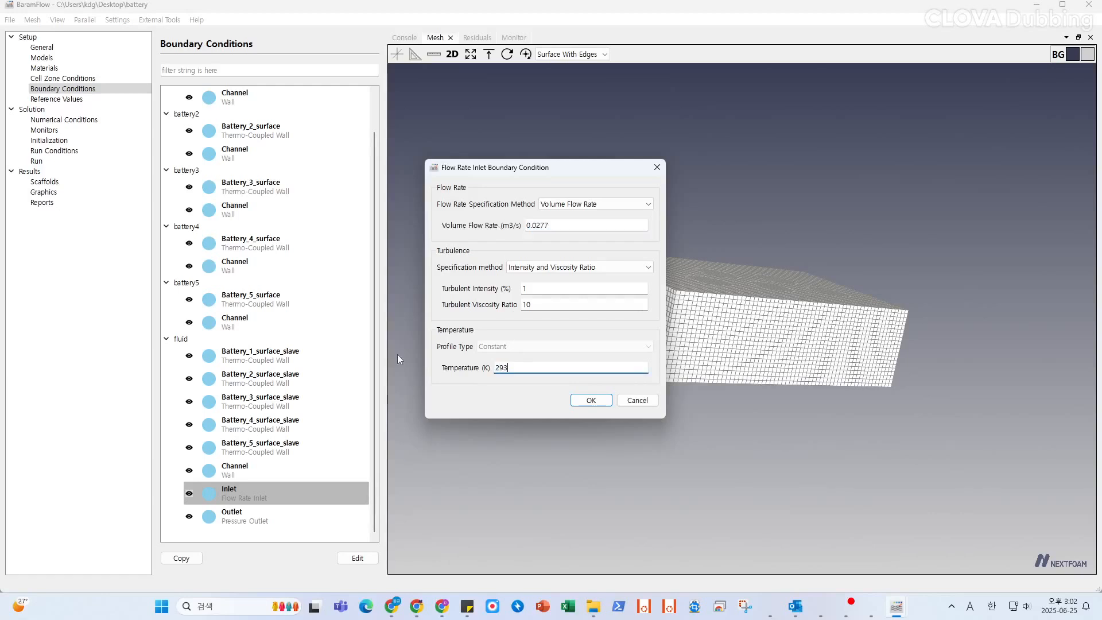
key("Return")
Step: Check the coupled boundaries of the battery 1, 2 and 4 surface walls, and review the numerical conditions
scroll(337, 363, "up", 1)
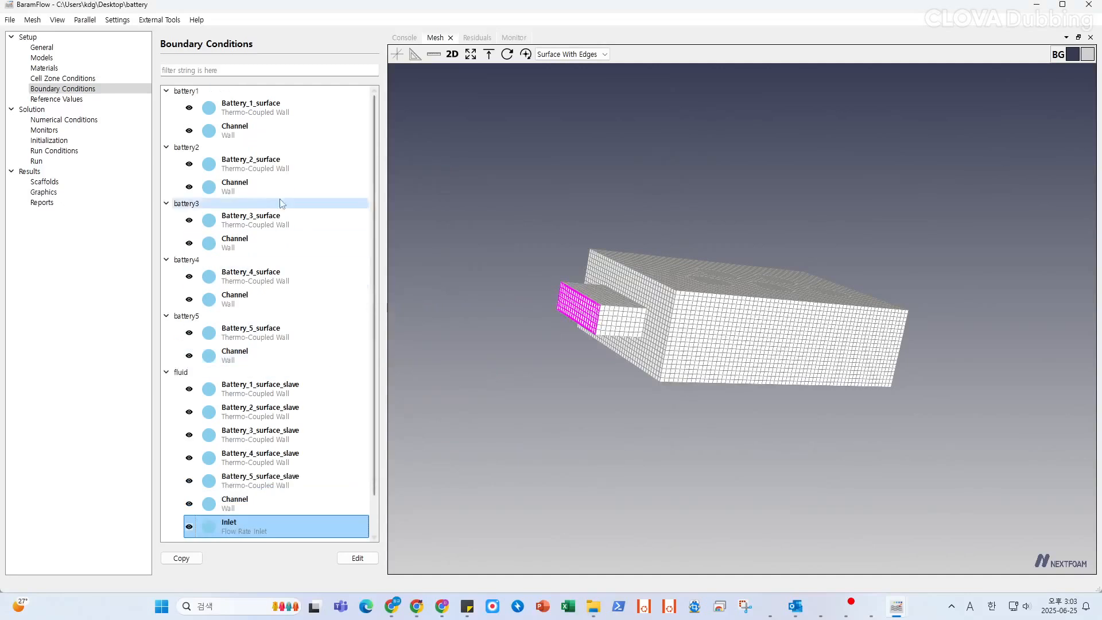
double_click(261, 114)
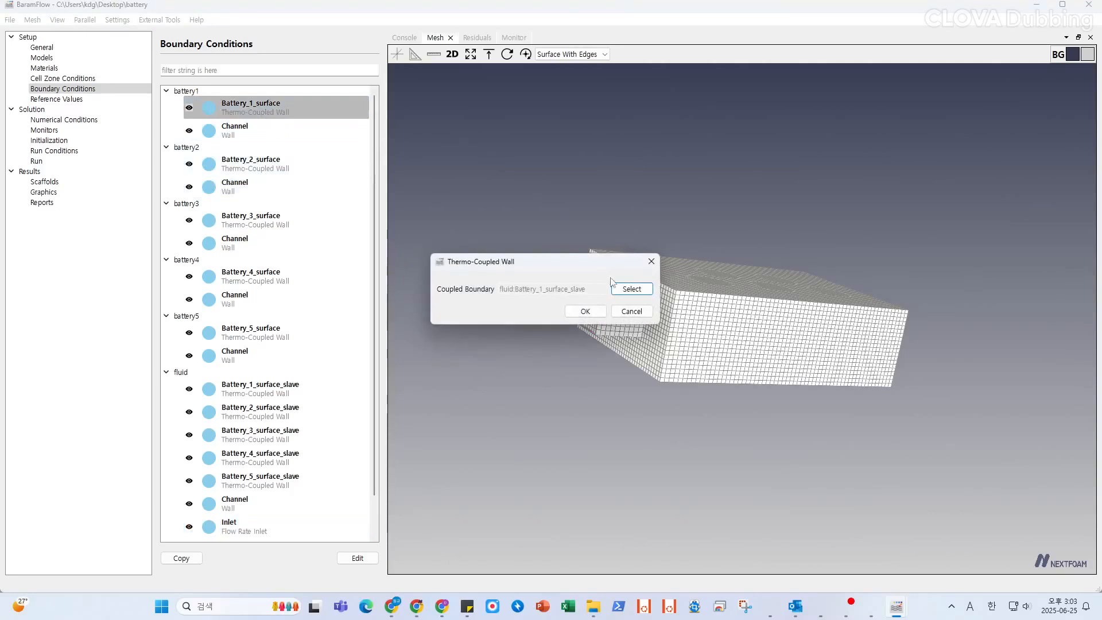
left_click(585, 311)
double_click(311, 171)
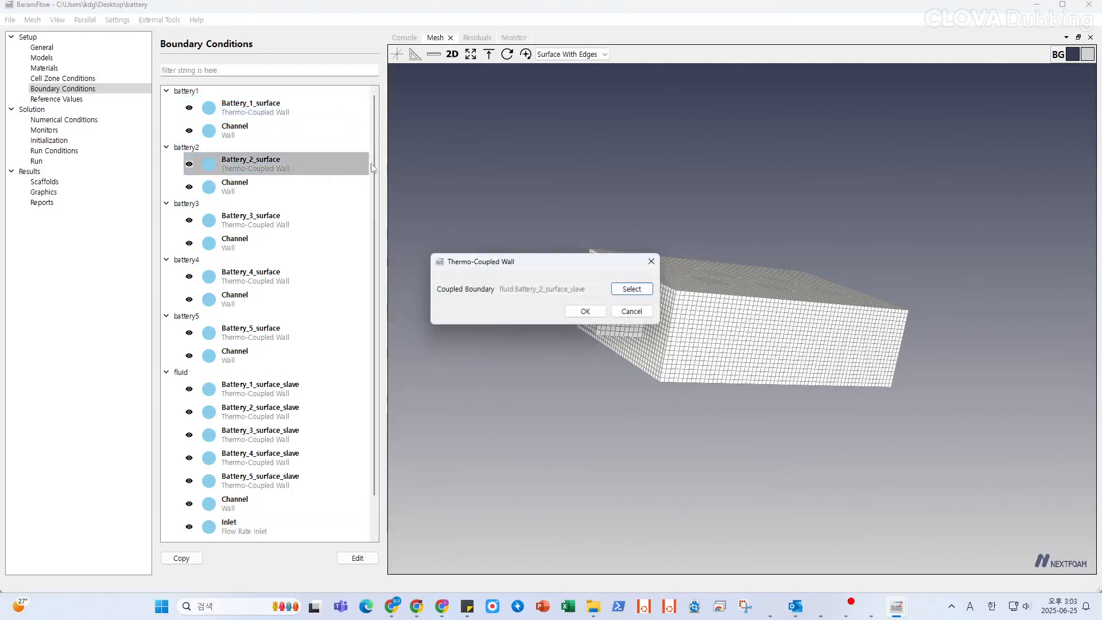
left_click(585, 311)
double_click(272, 282)
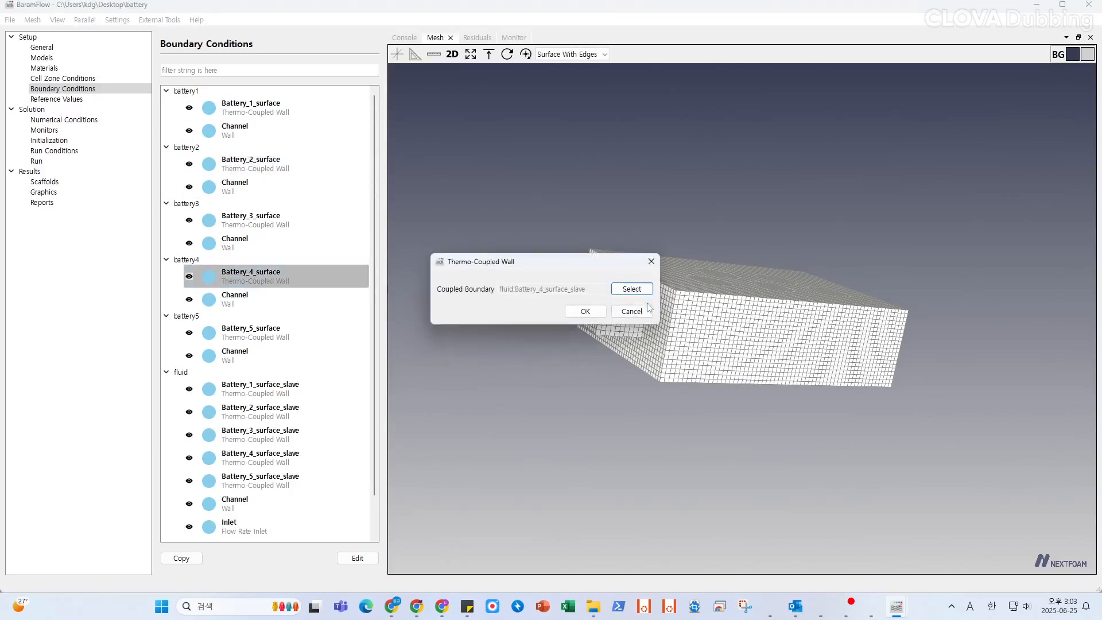
left_click(585, 311)
scroll(291, 324, "down", 1)
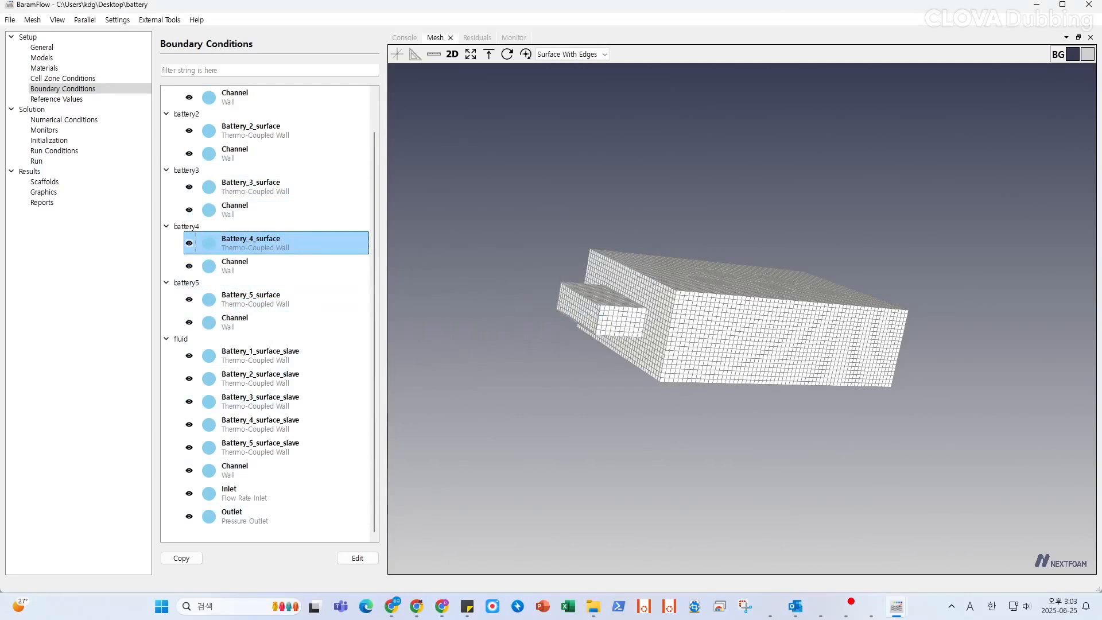
left_click(130, 124)
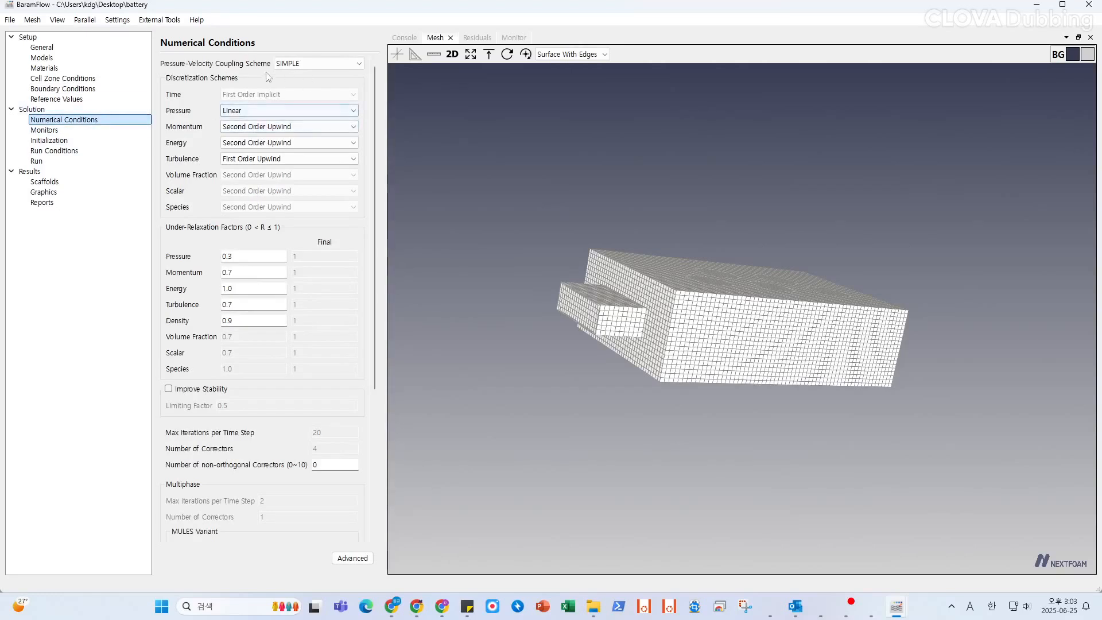
scroll(293, 362, "down", 1)
scroll(293, 363, "down", 5)
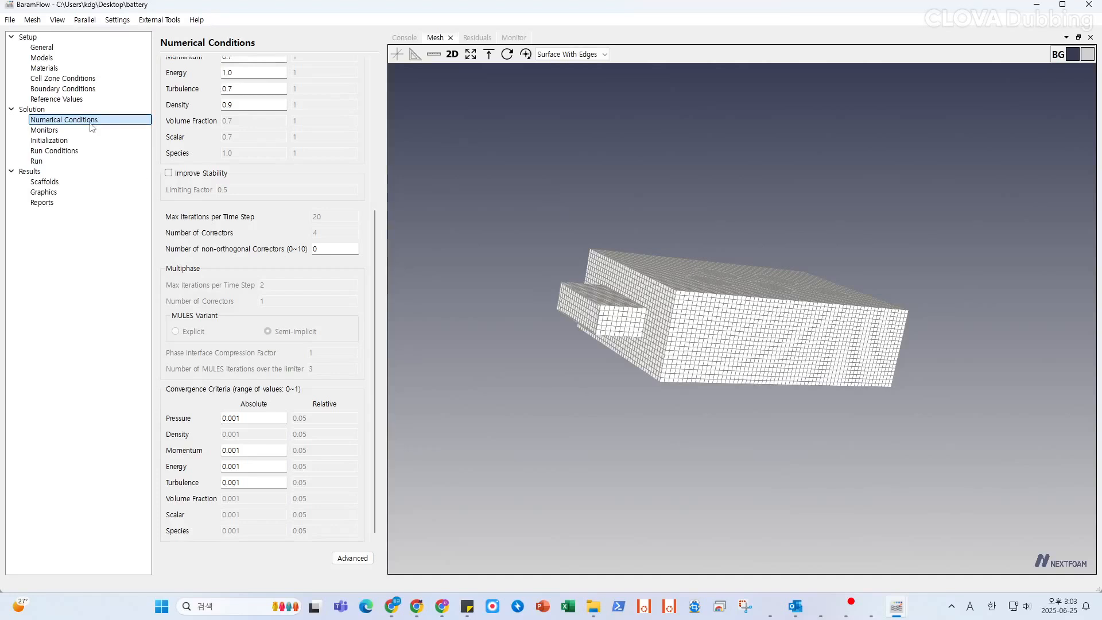
Step: Set the fluid region's initial X-velocity and turbulence scale of velocity to 0.92 m/s
left_click(91, 140)
left_click(316, 117)
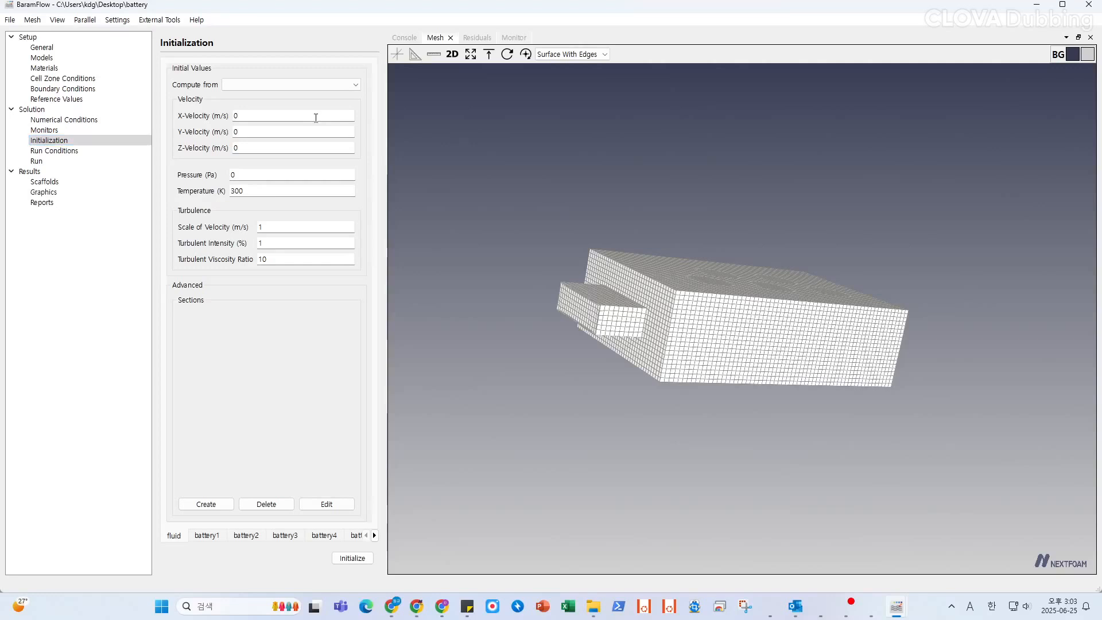
left_click_drag(305, 117, 201, 124)
key("ctrl+c")
left_click_drag(300, 226, 183, 227)
key("ctrl+v")
Step: Set the initial temperature of the fluid region and all five battery regions to 293 K
left_click(304, 194)
left_click_drag(303, 194, 200, 193)
type("2")
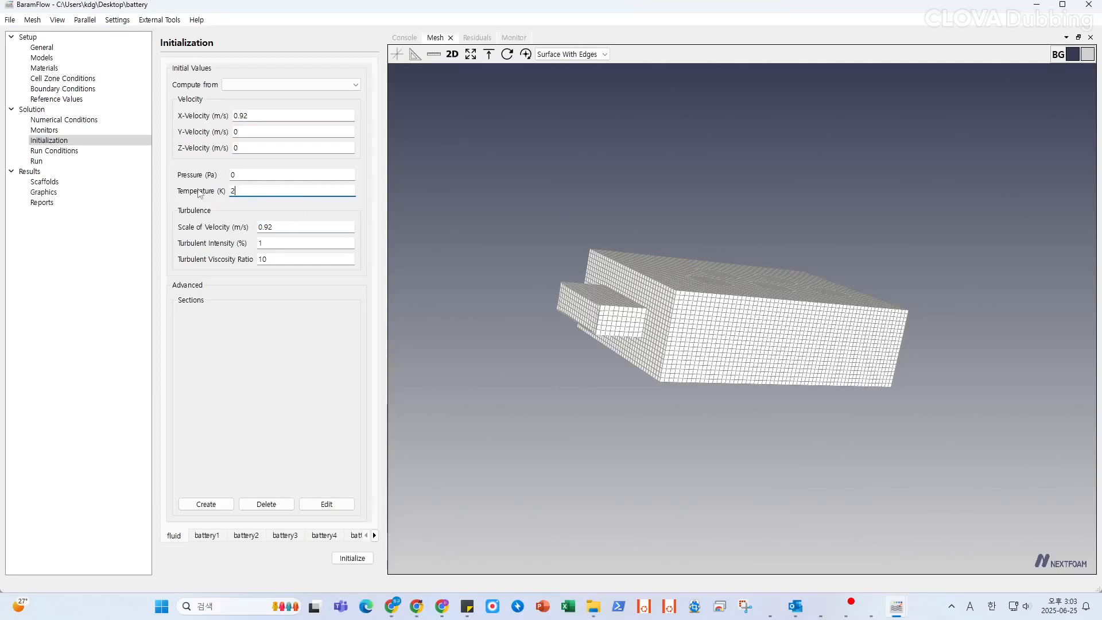
left_click_drag(267, 192, 189, 185)
left_click(208, 535)
left_click(246, 535)
double_click(306, 112)
left_click(286, 535)
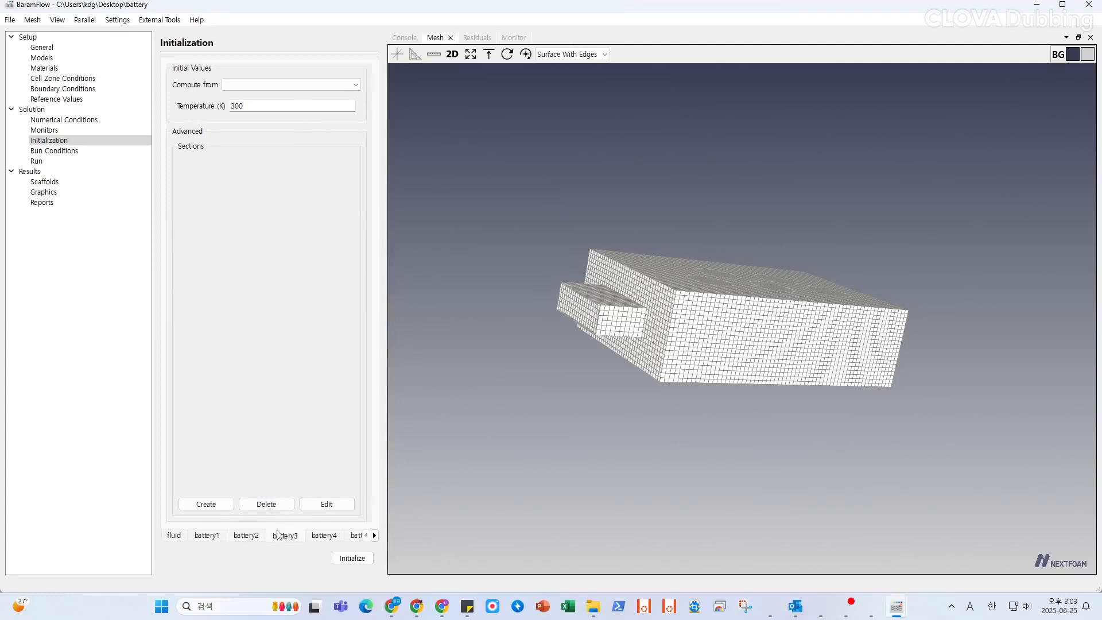
left_click(324, 535)
double_click(315, 109)
left_click(356, 535)
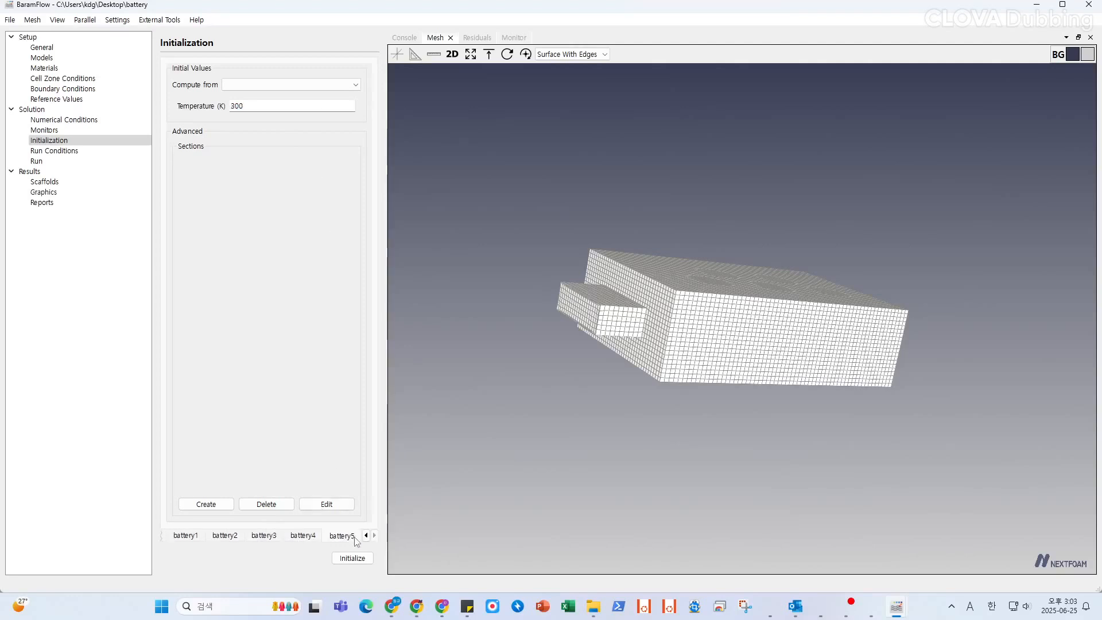
double_click(285, 109)
type("293")
Step: Initialize the case, accepting deletion of saved data, and save the project
left_click(352, 558)
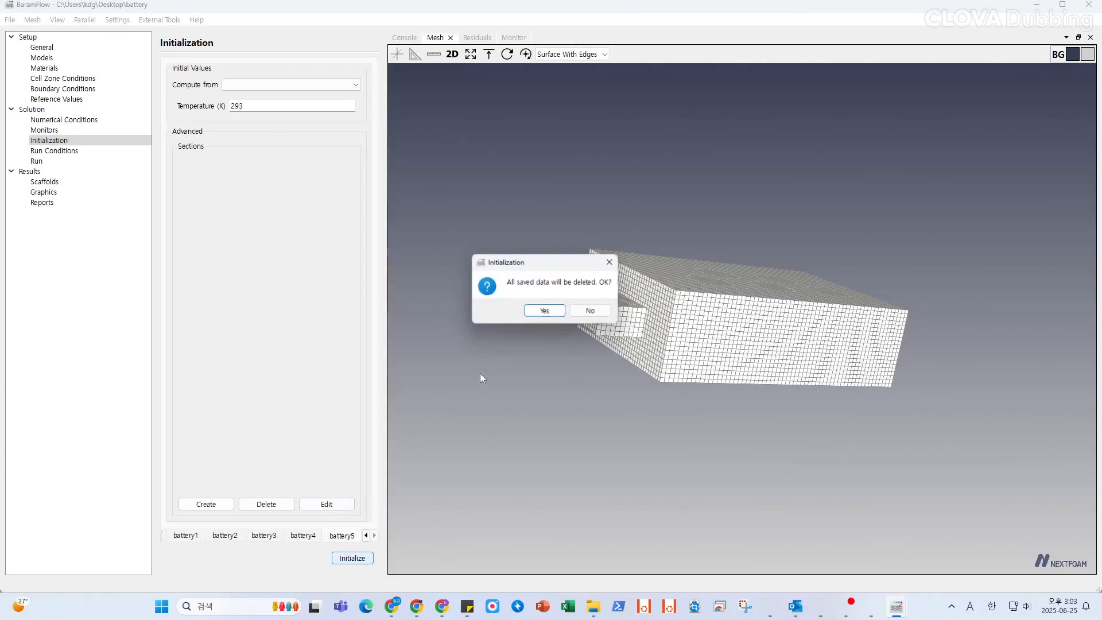
left_click(545, 312)
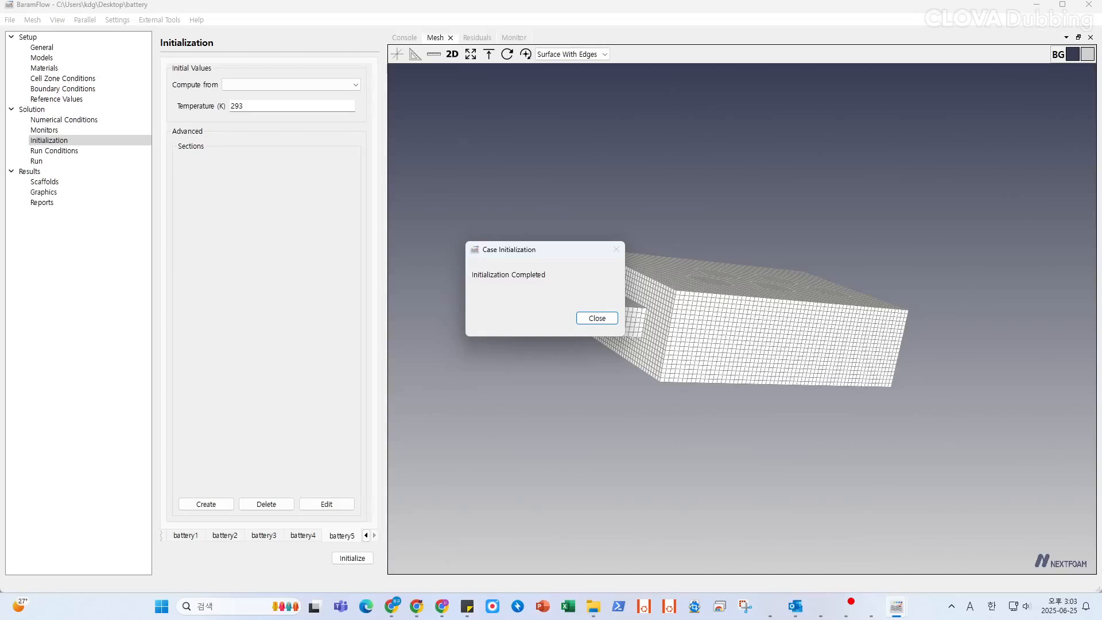
left_click(597, 318)
left_click(28, 22)
left_click(22, 33)
Step: Set the run conditions to 2000 iterations with a save interval of every 200 iteration steps
left_click(79, 149)
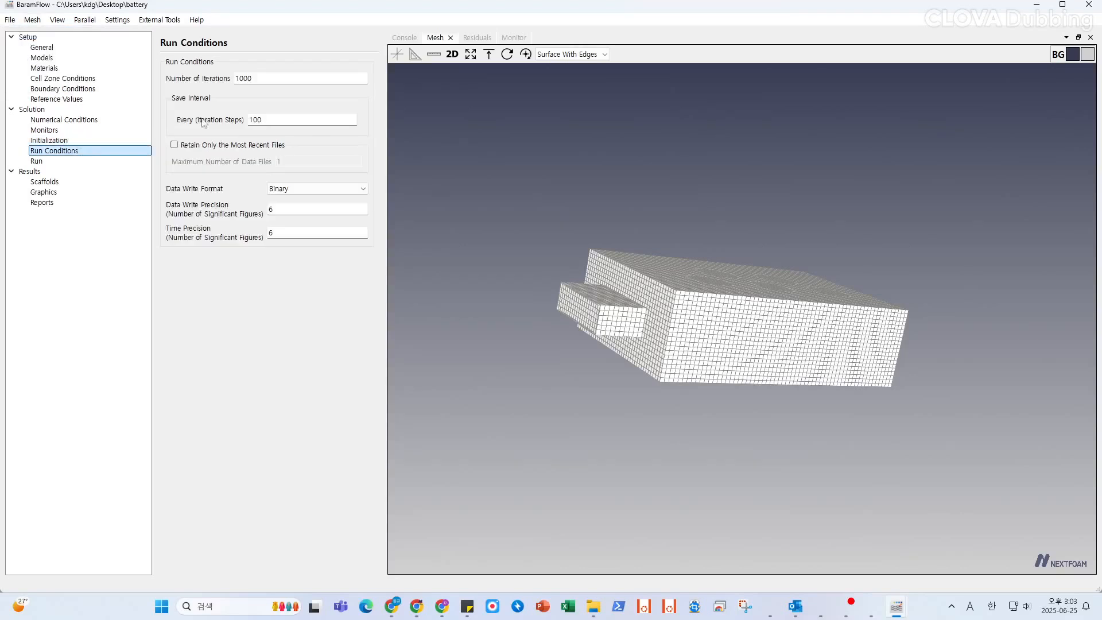
double_click(285, 84)
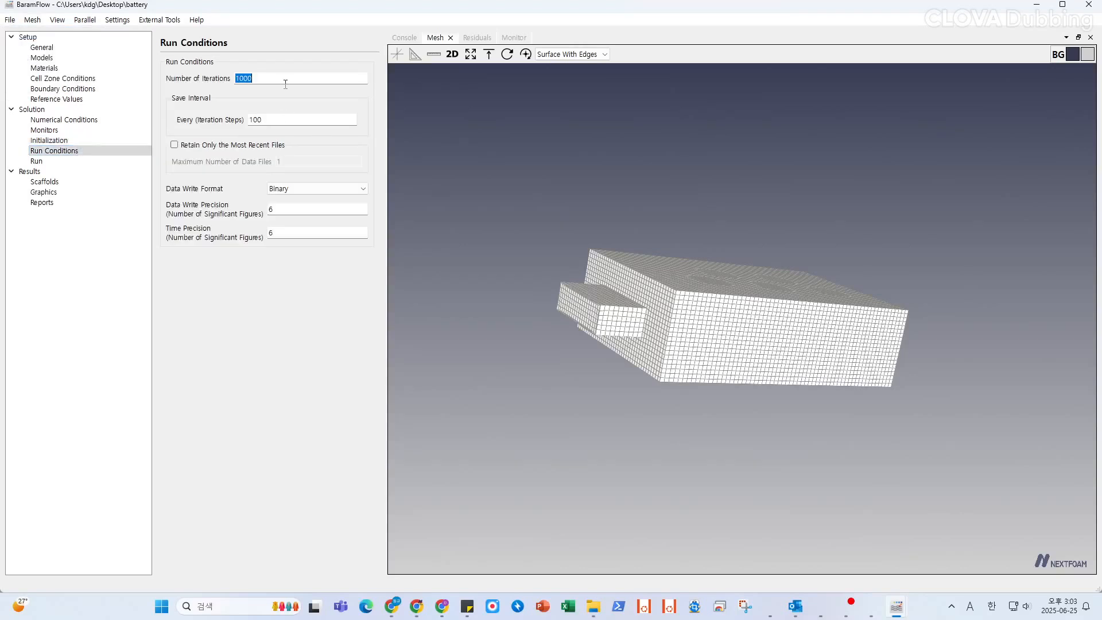
type("20")
double_click(333, 122)
type("200")
Step: Set the parallel environment to 2 cores and apply it to the case
left_click(85, 19)
left_click(103, 33)
double_click(560, 229)
type("2")
left_click(542, 361)
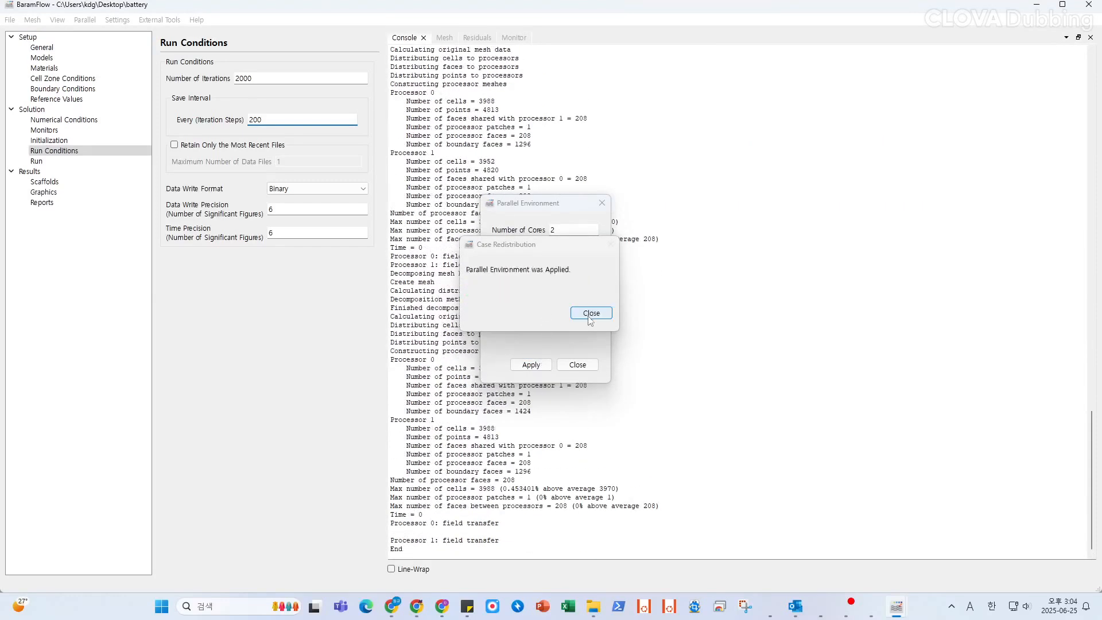
left_click(589, 316)
left_click(579, 365)
left_click(10, 20)
Step: Start the calculation and check its convergence in the residuals plot and the console log
left_click(37, 161)
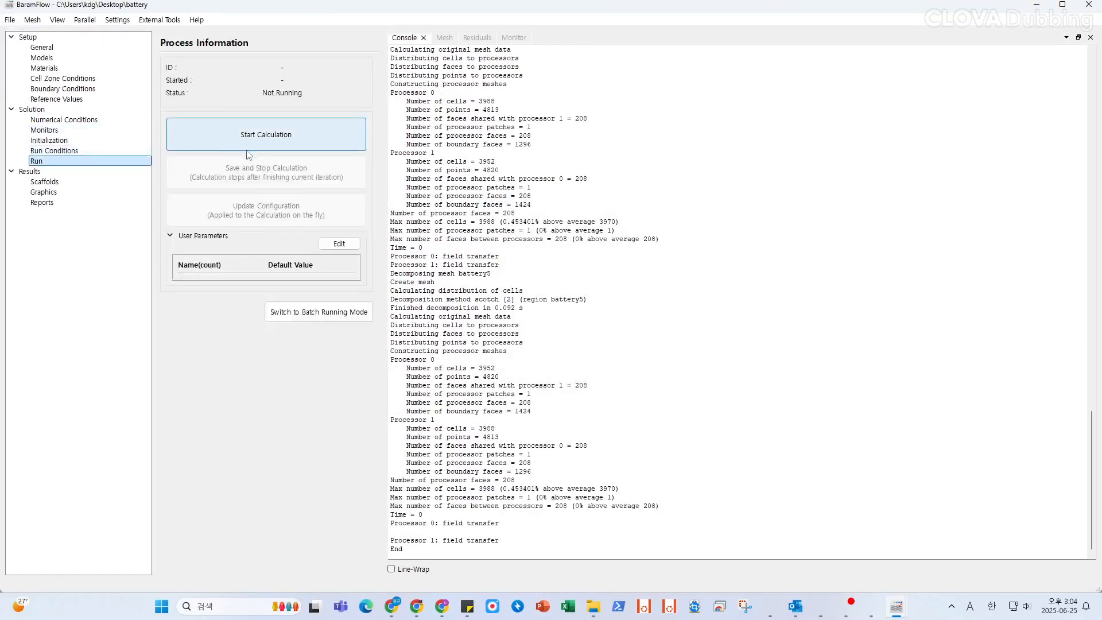
left_click(267, 139)
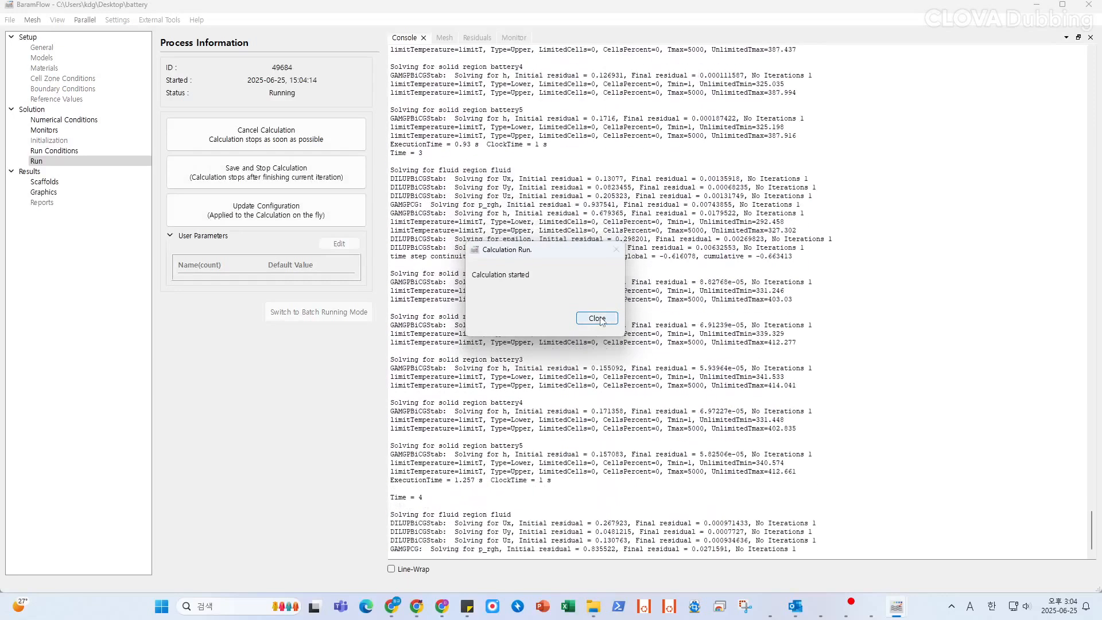
left_click(597, 319)
left_click(477, 37)
left_click_drag(493, 201, 1016, 206)
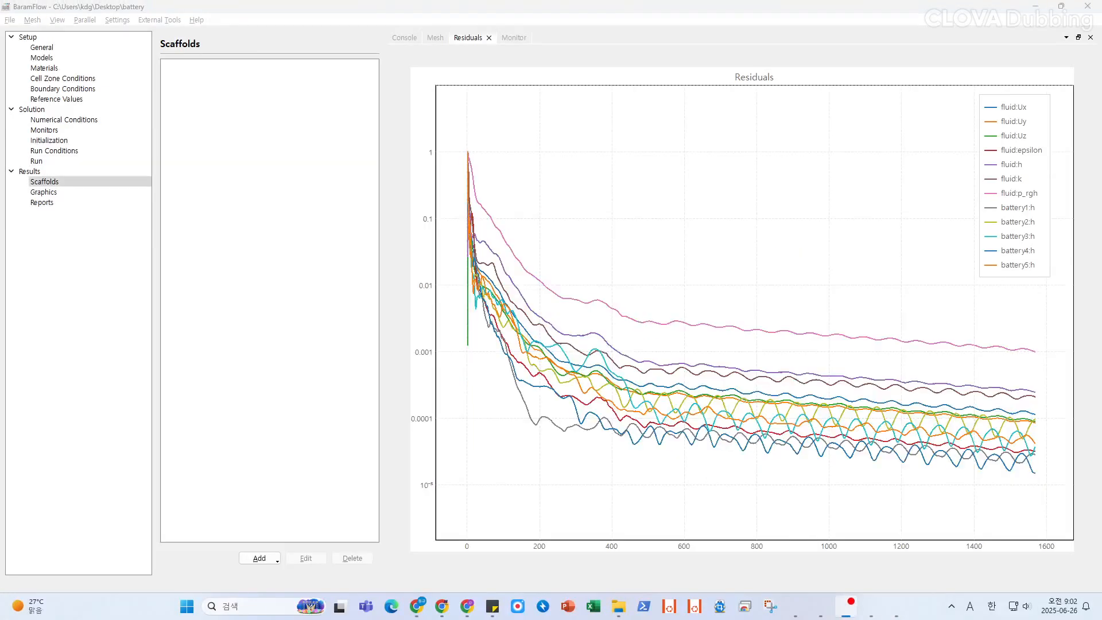
left_click(404, 36)
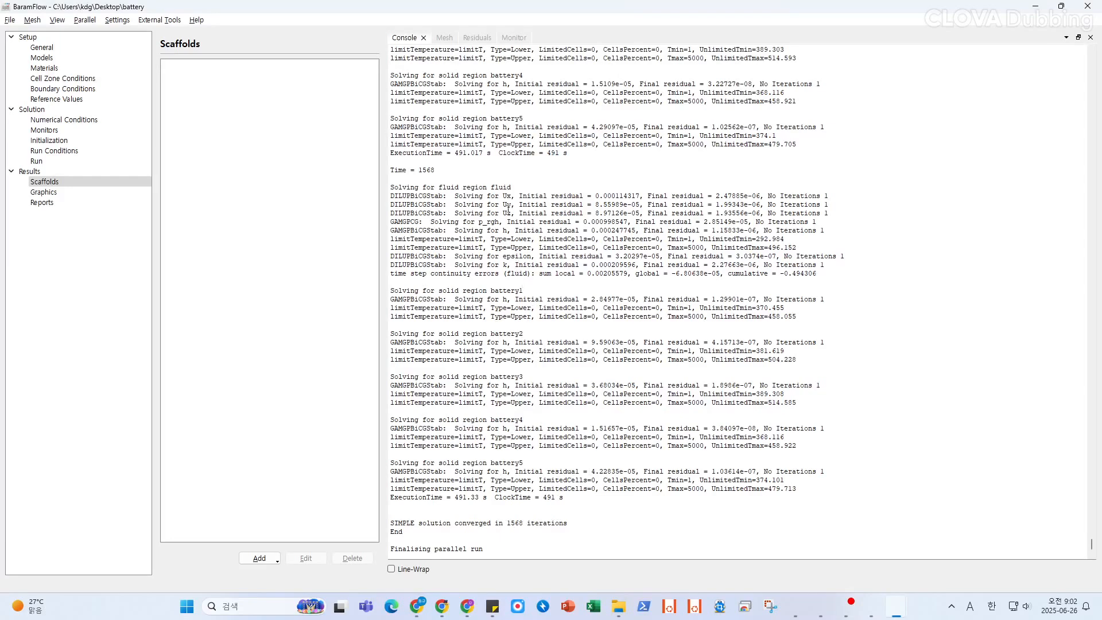
Step: Add a plane scaffold with its origin at (0, 0, 0.05) and its normal along (0, 0, 1)
left_click(86, 182)
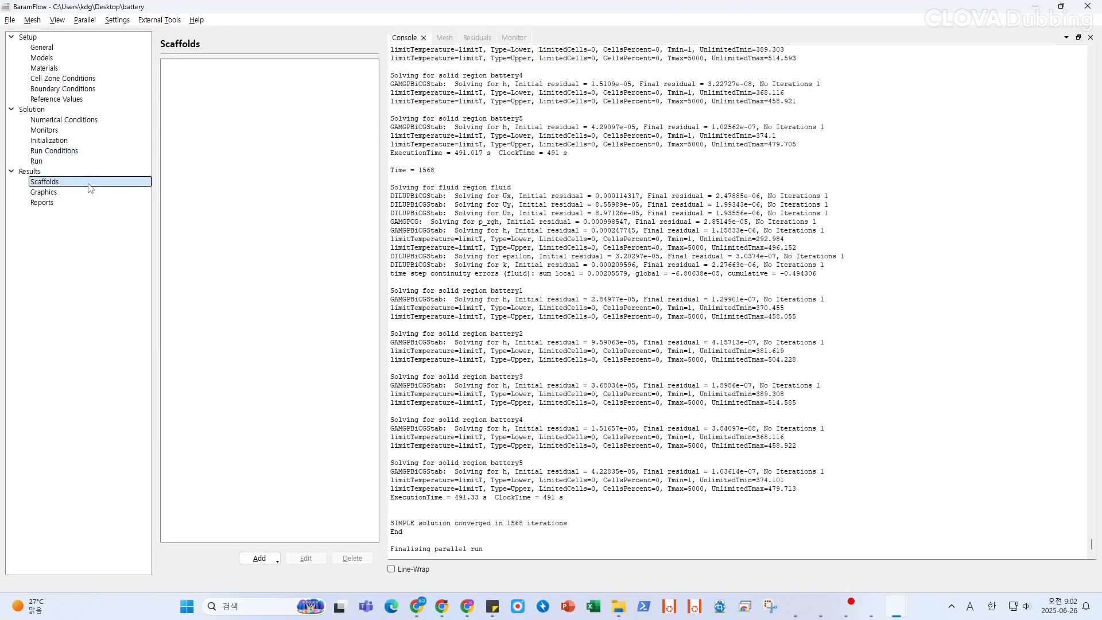
left_click(277, 559)
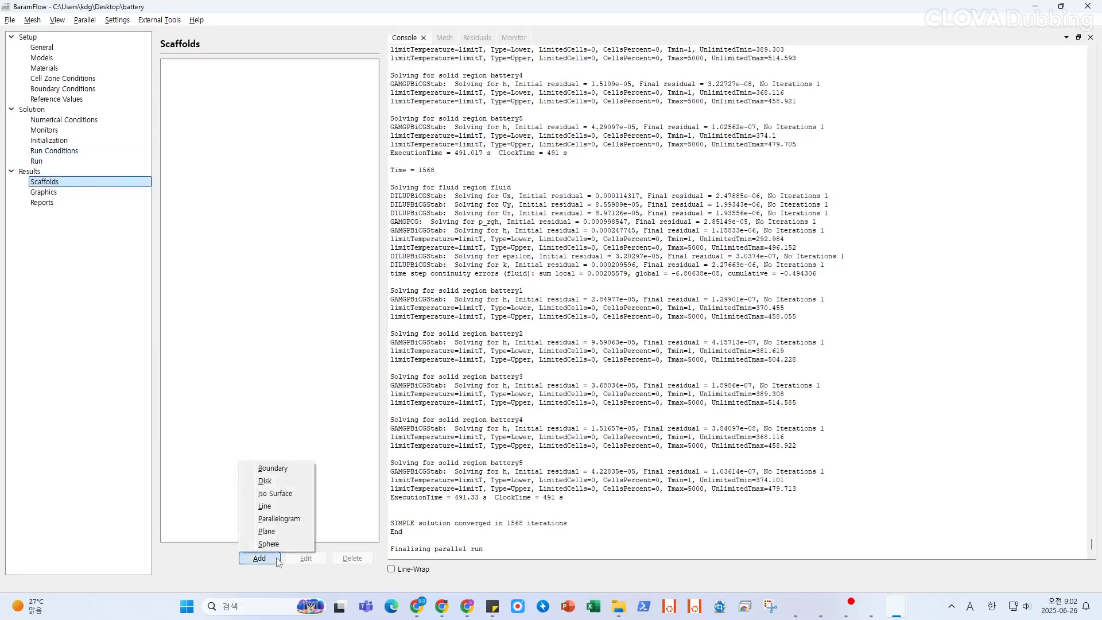
left_click(292, 530)
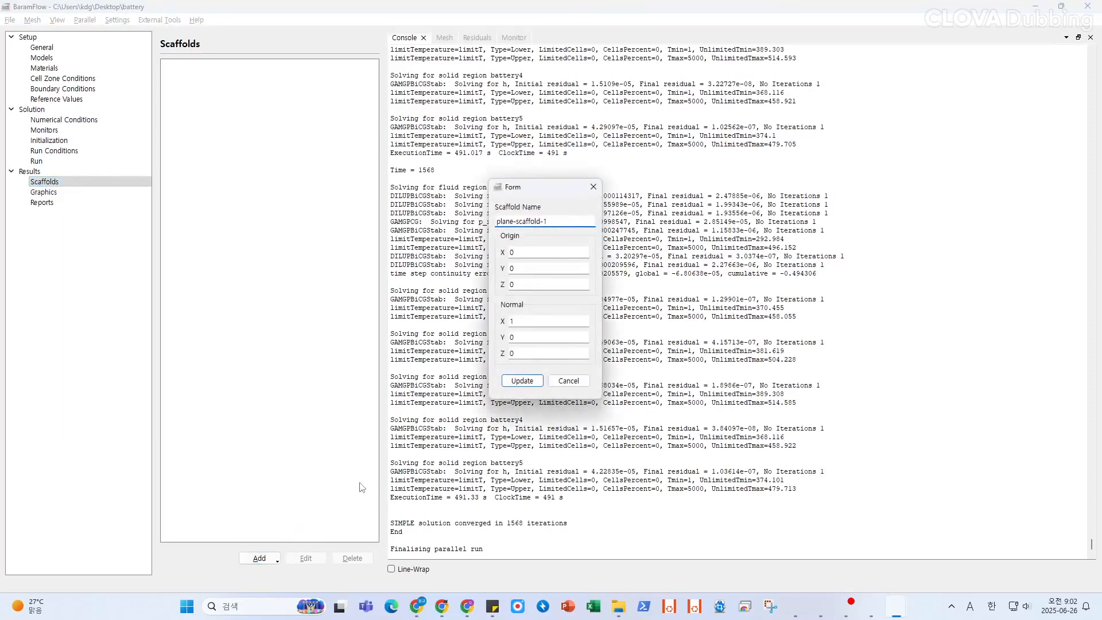
left_click(546, 286)
key("Tab")
key("Tab")
left_click(532, 380)
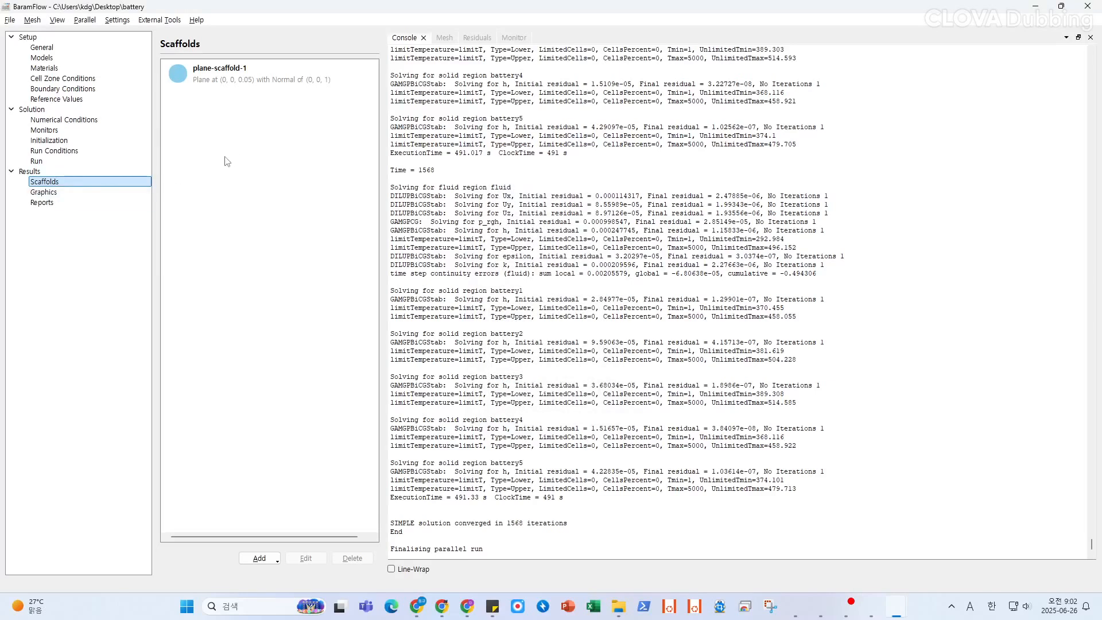
Step: Create a graphic colored by Temperature on the plane scaffold and display its contour
left_click(103, 193)
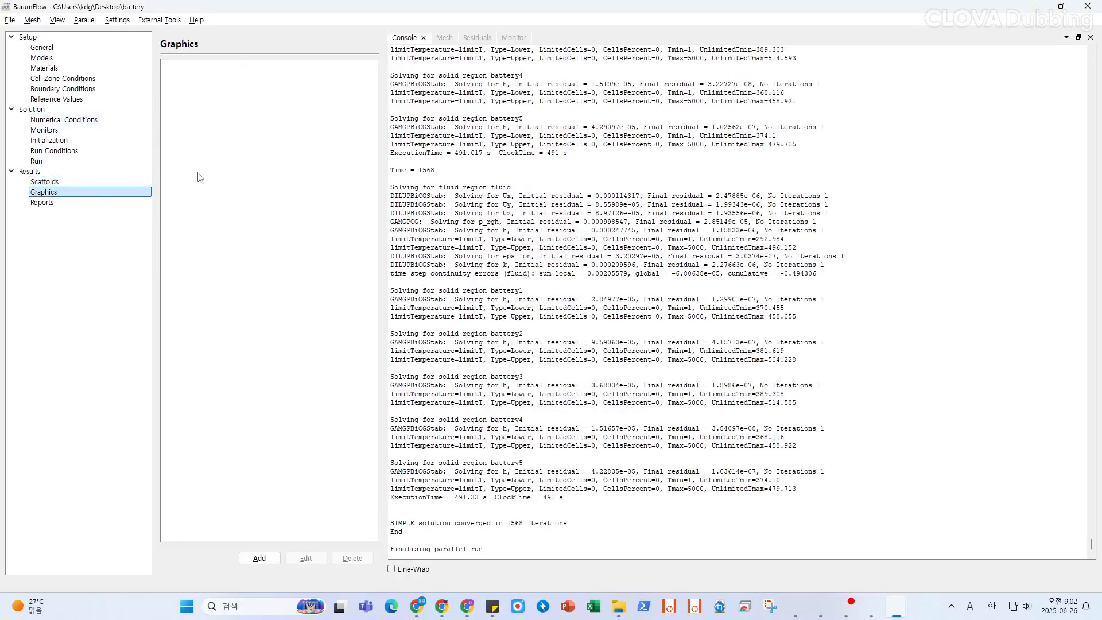
left_click(258, 558)
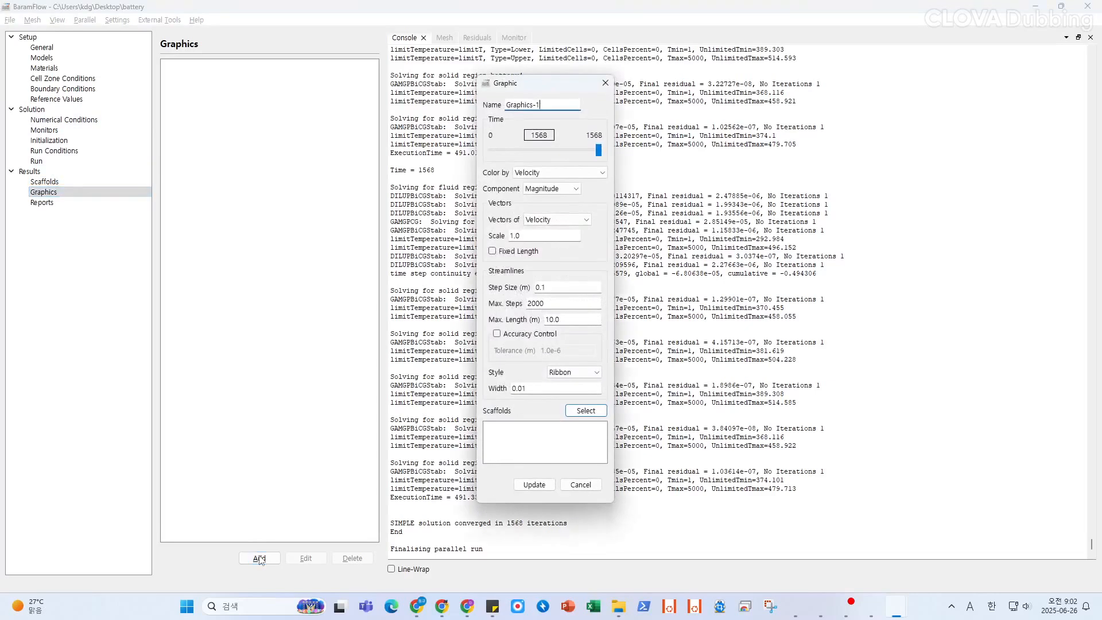
left_click(590, 174)
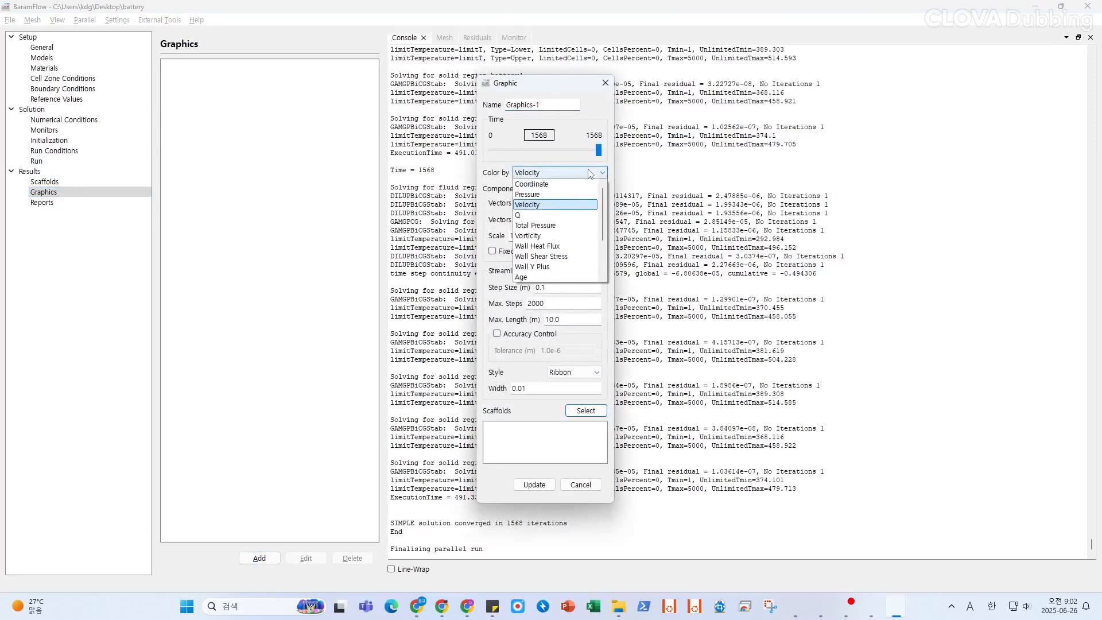
scroll(559, 241, "down", 2)
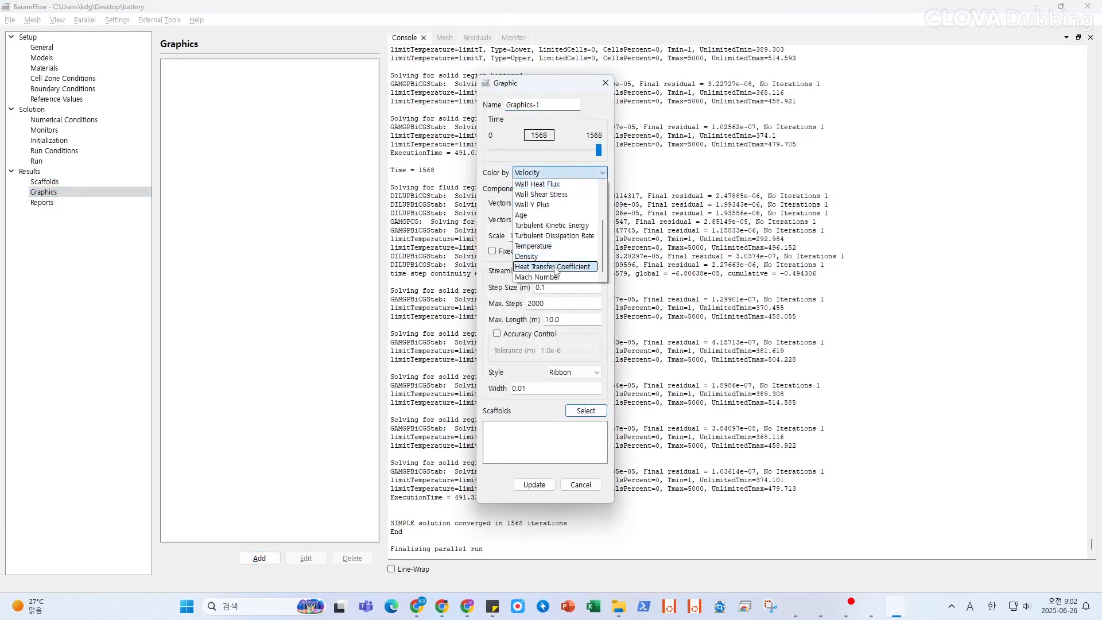
left_click(556, 247)
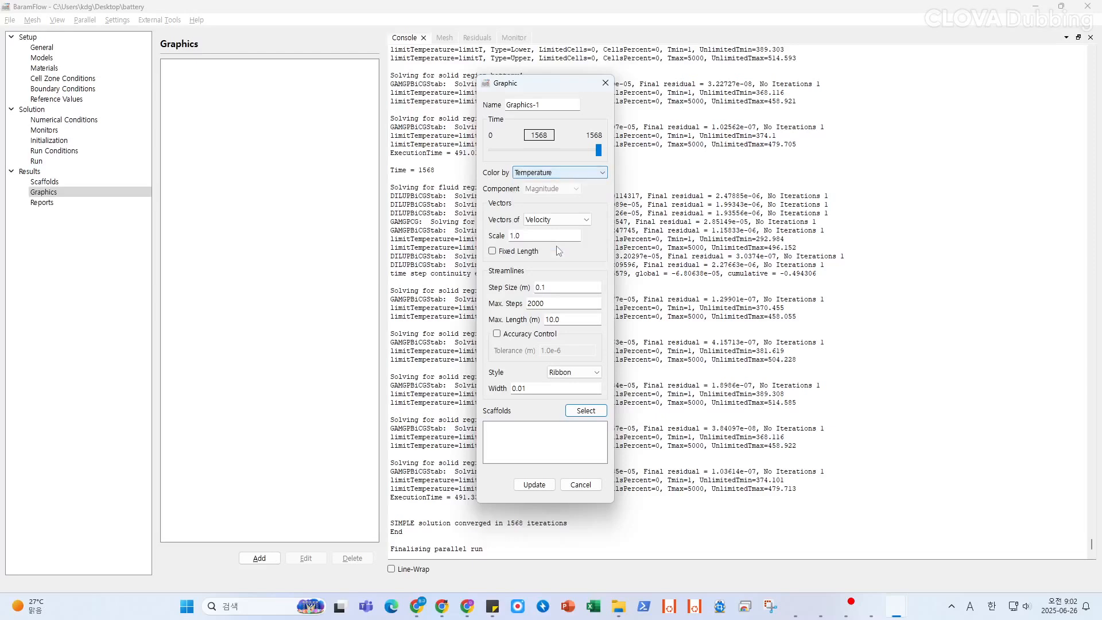
left_click(585, 410)
double_click(450, 240)
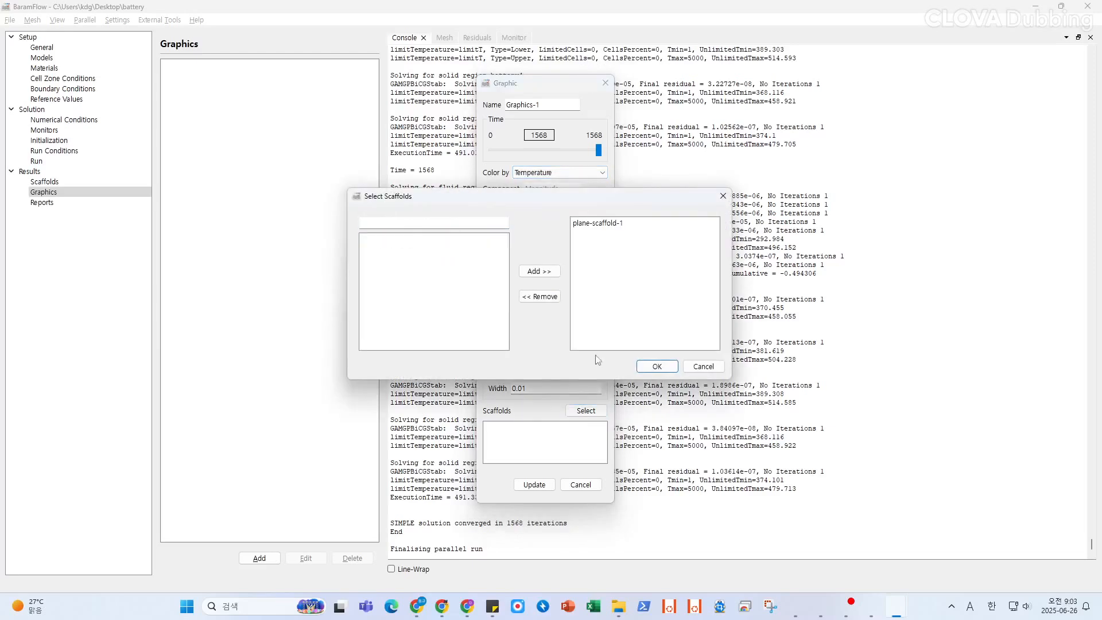
left_click(648, 368)
left_click(535, 488)
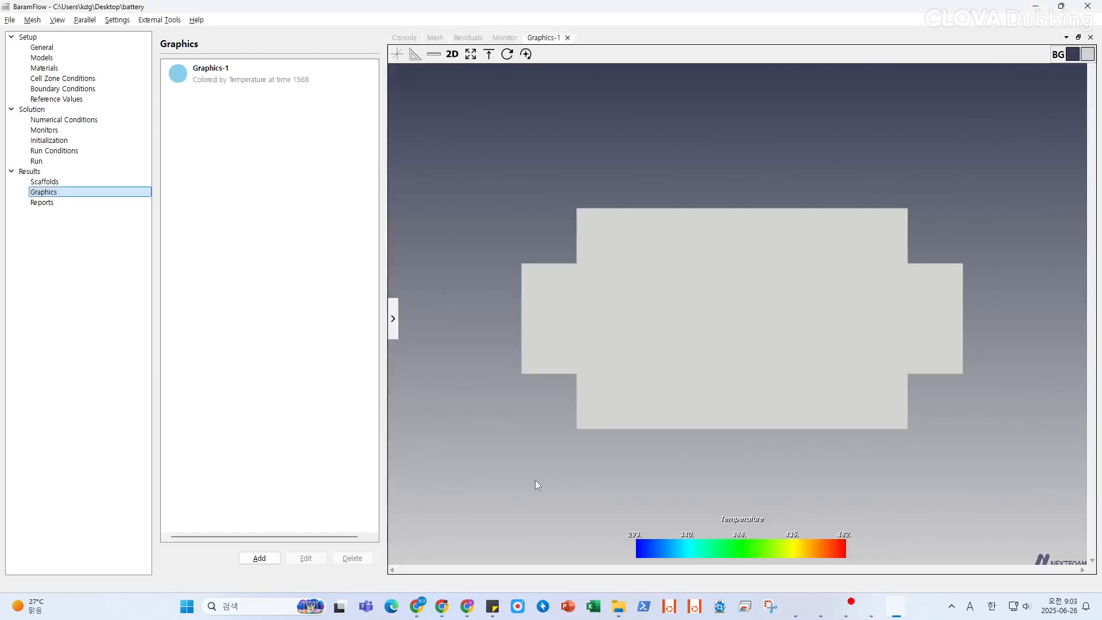
scroll(735, 341, "up", 2)
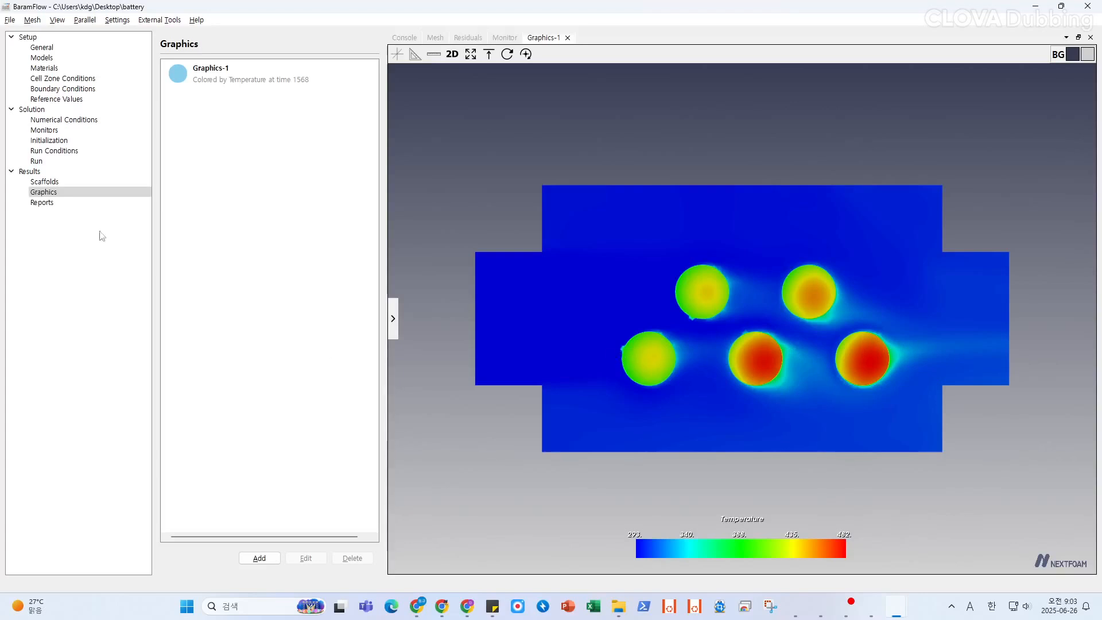
Step: Add a boundary scaffold containing the fluid:Channel boundary
left_click(95, 184)
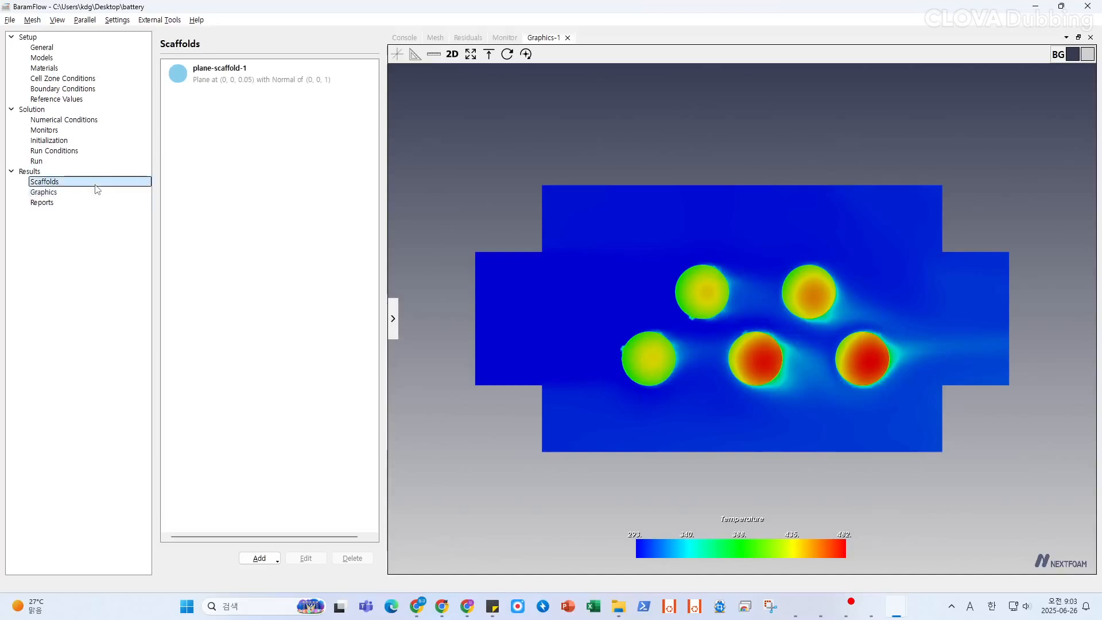
left_click(277, 560)
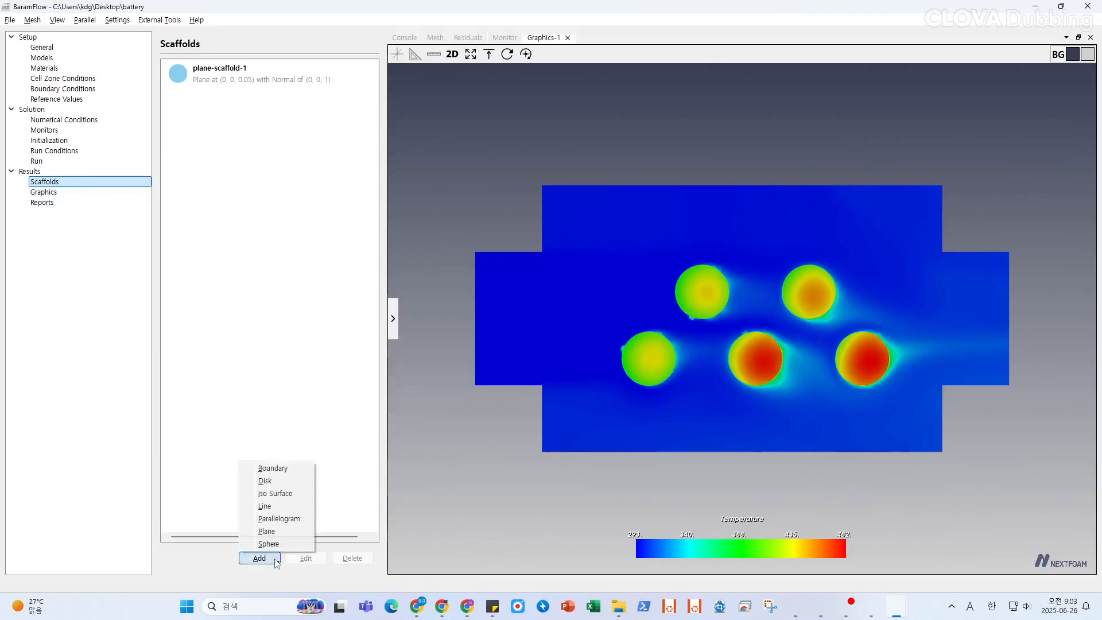
left_click(291, 469)
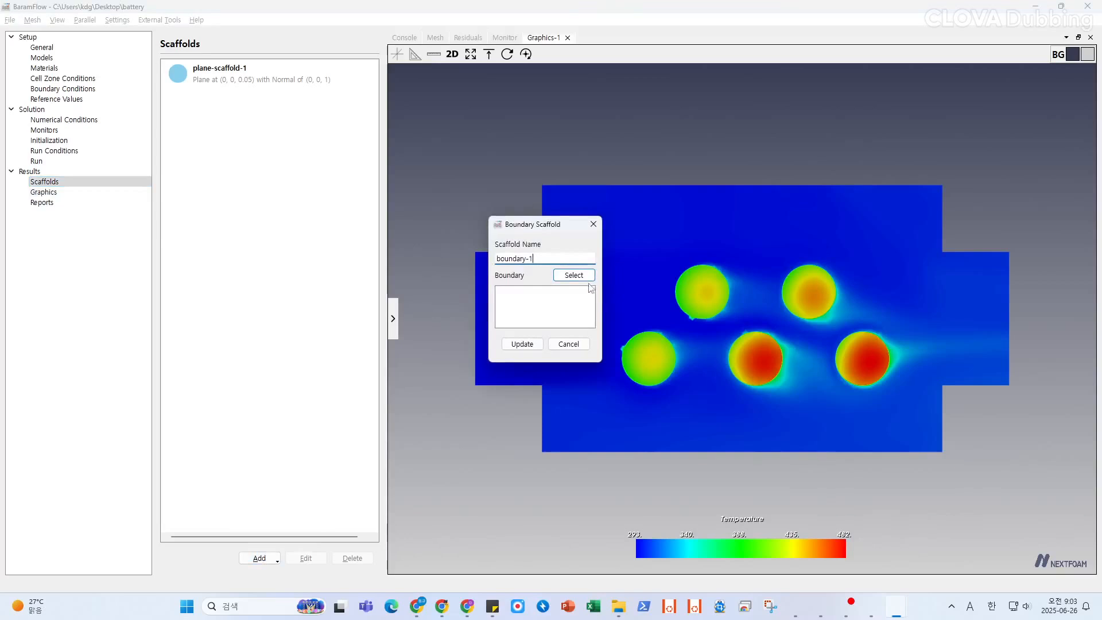
left_click(575, 276)
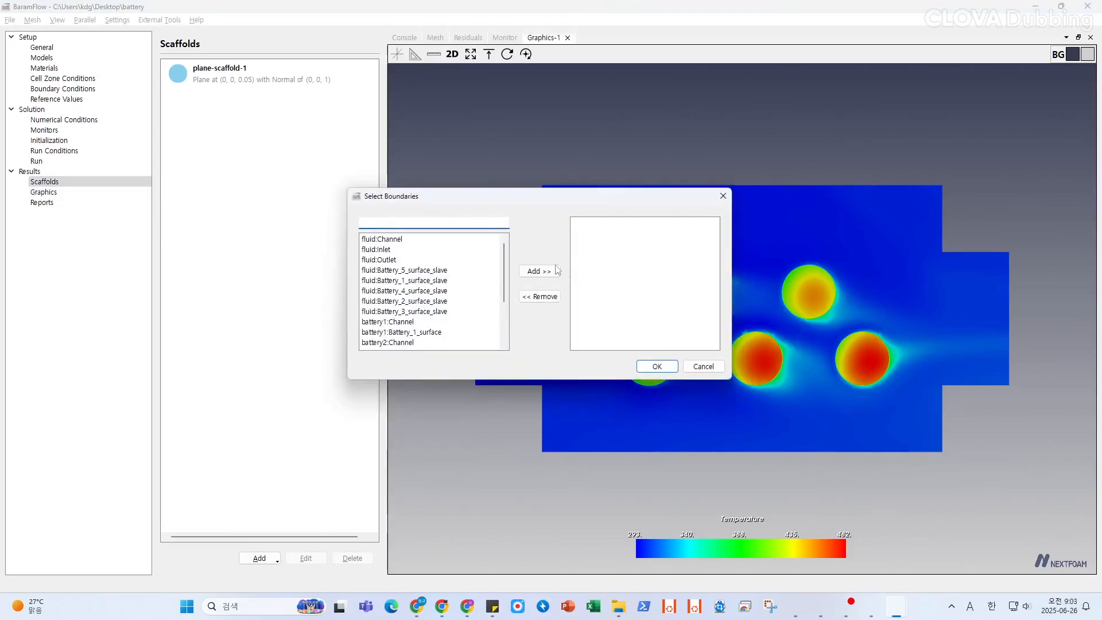
left_click(487, 245)
left_click(539, 270)
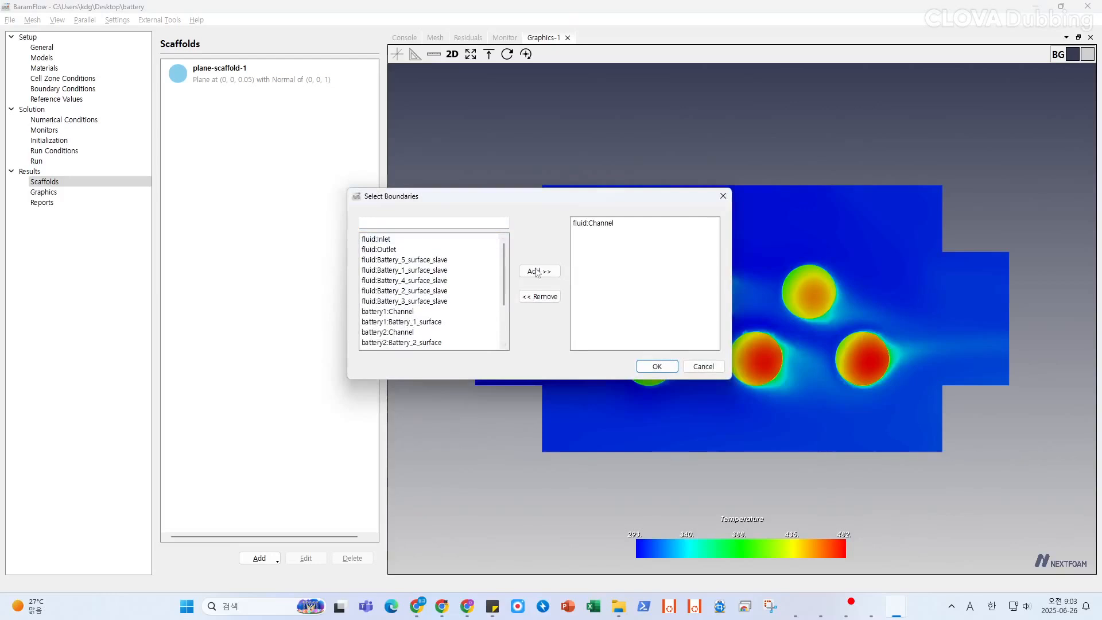
left_click(657, 366)
left_click(522, 345)
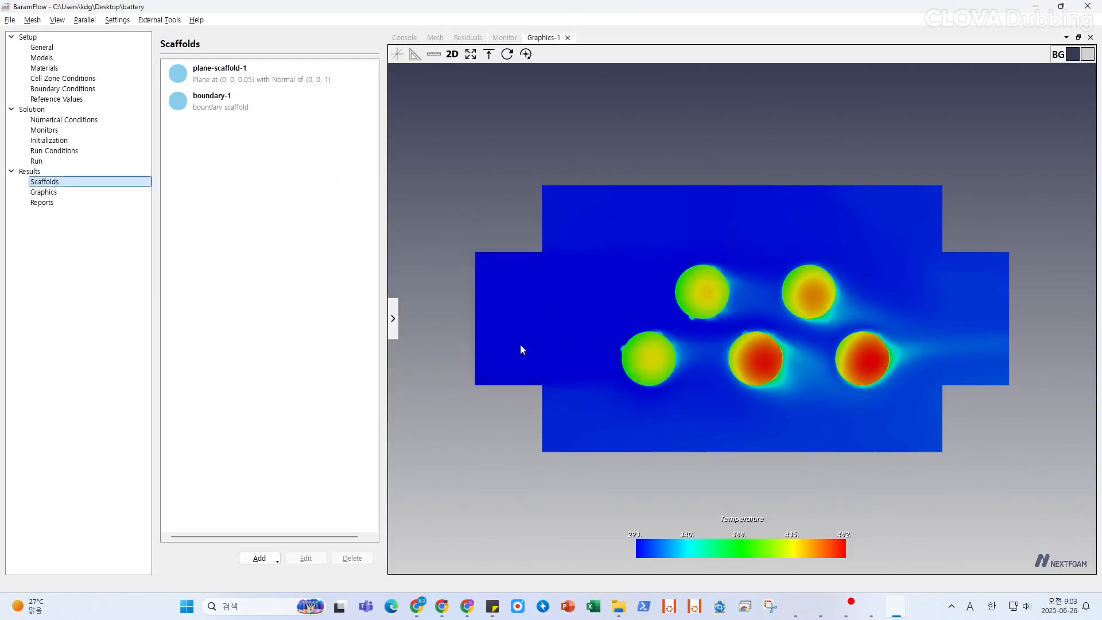
Step: Add another boundary scaffold containing the fluid:Inlet boundary
left_click(259, 558)
left_click(288, 469)
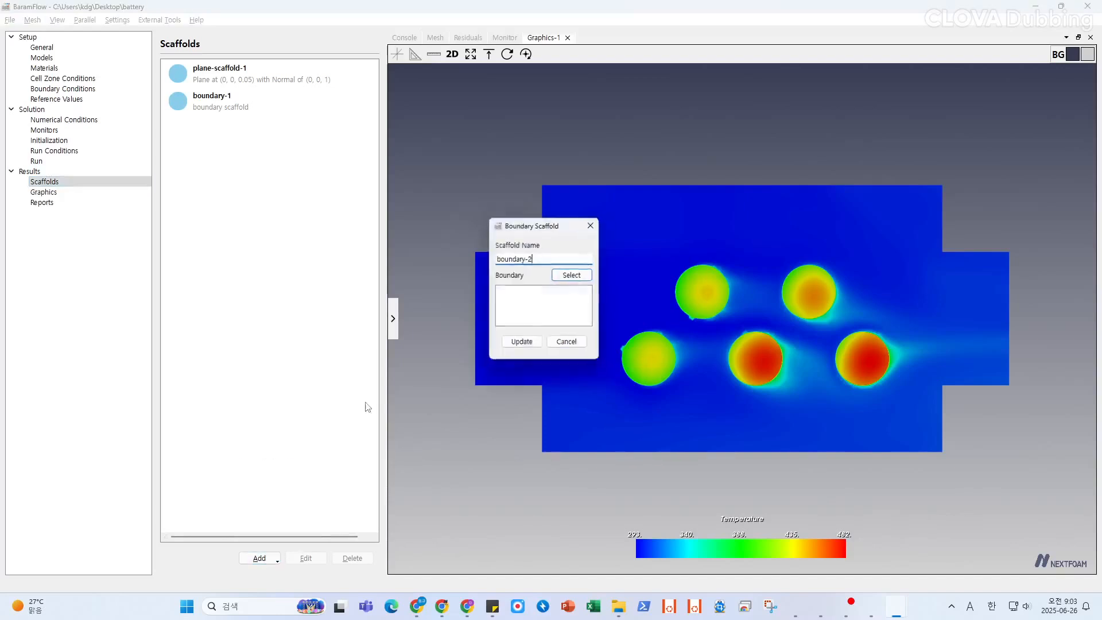
left_click(575, 276)
double_click(460, 249)
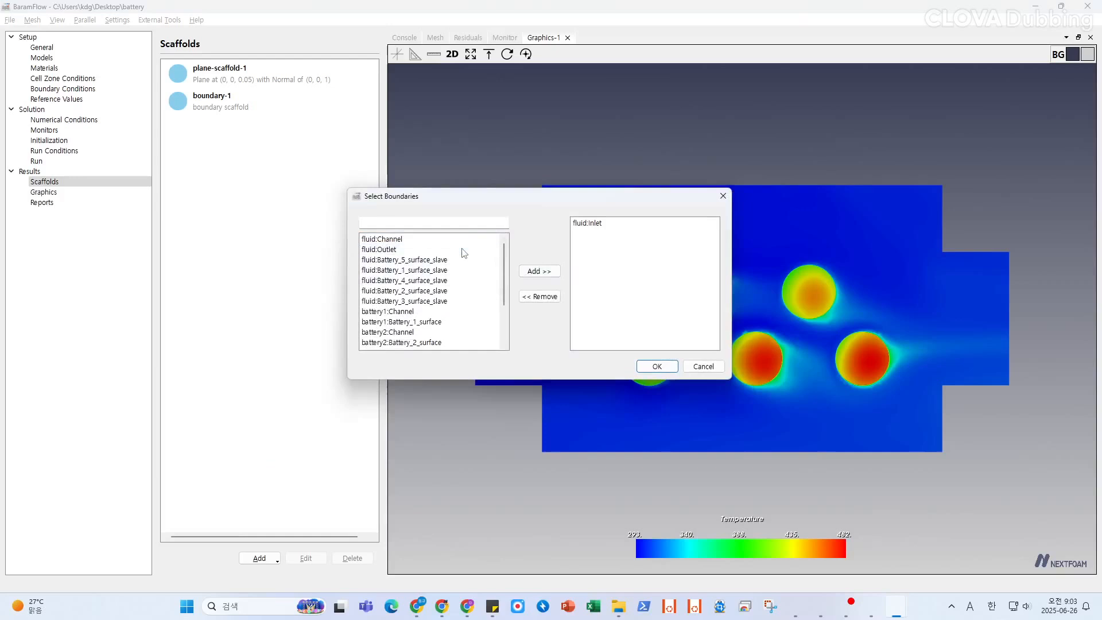
left_click(656, 367)
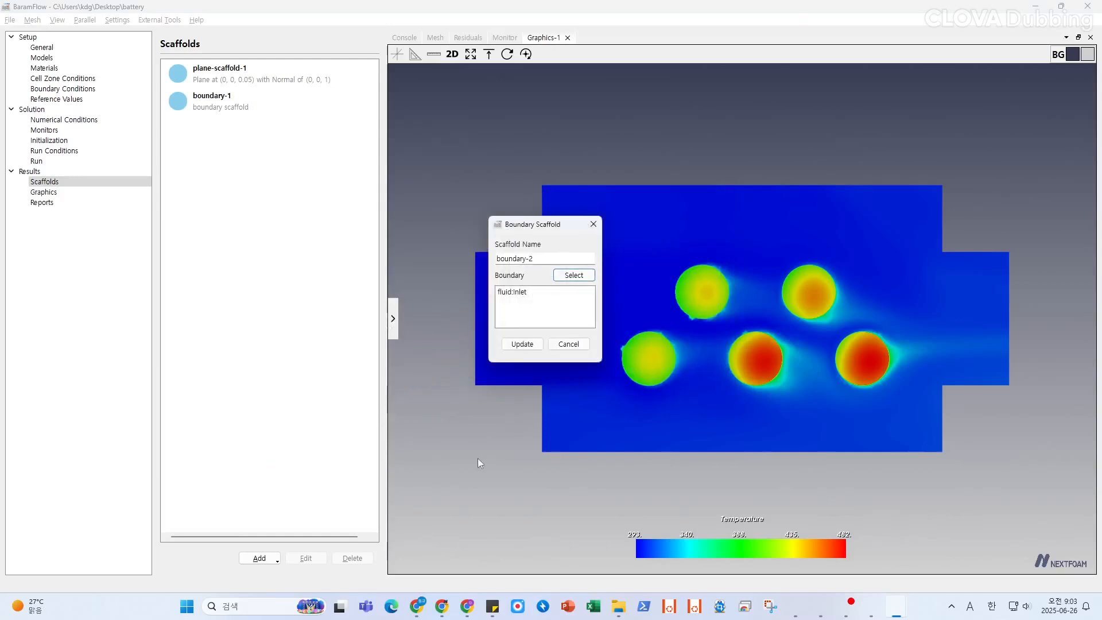
left_click(537, 345)
Step: Filter the boundaries by "battery" and add a boundary scaffold with the five solid-side surfaces, Battery_1_surface to Battery_5_surface
left_click(274, 560)
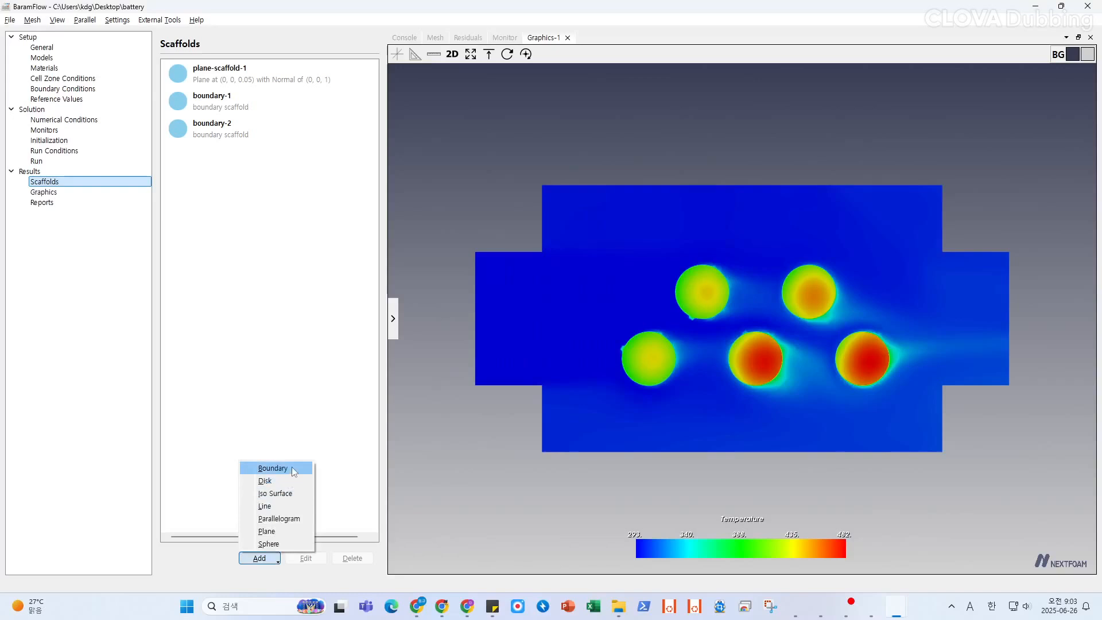
left_click(293, 471)
left_click(574, 276)
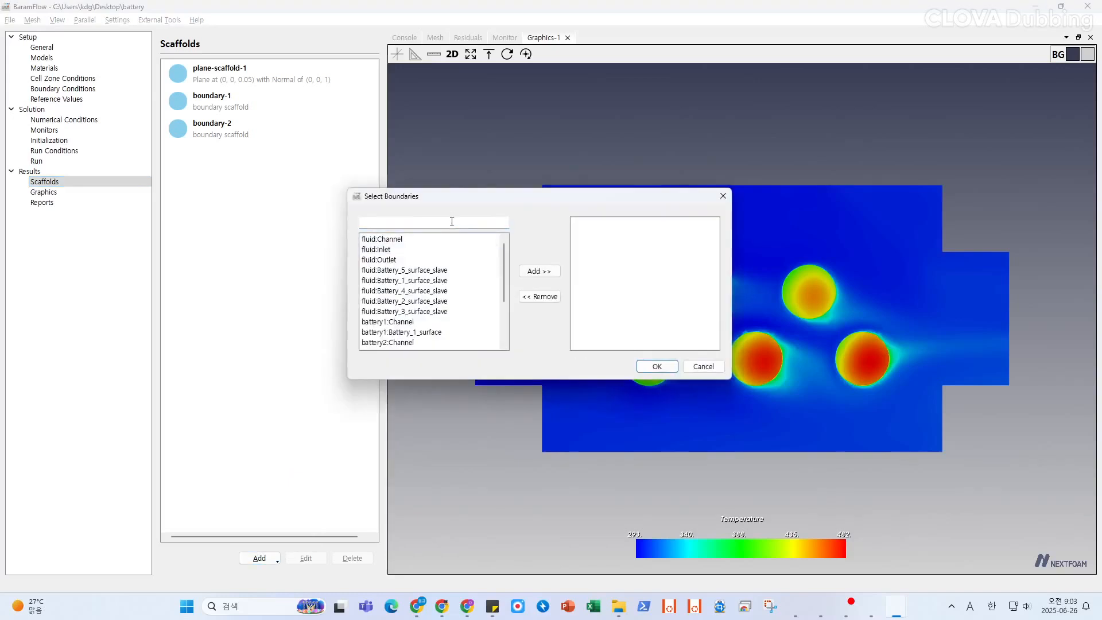
type("battery")
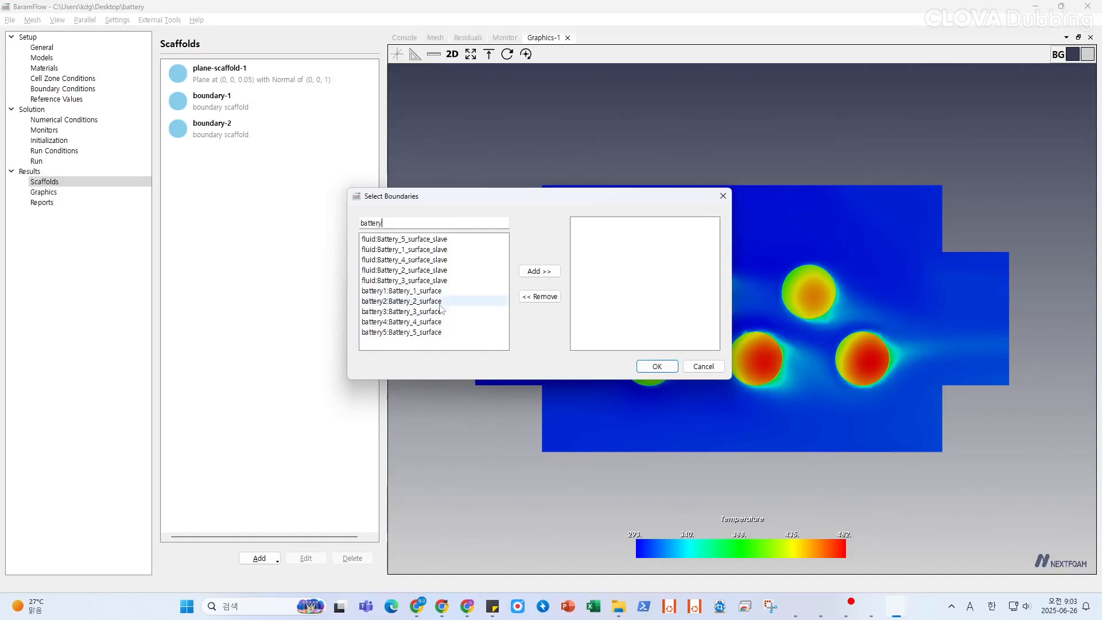
left_click_drag(444, 293, 447, 338)
left_click(539, 272)
left_click(658, 367)
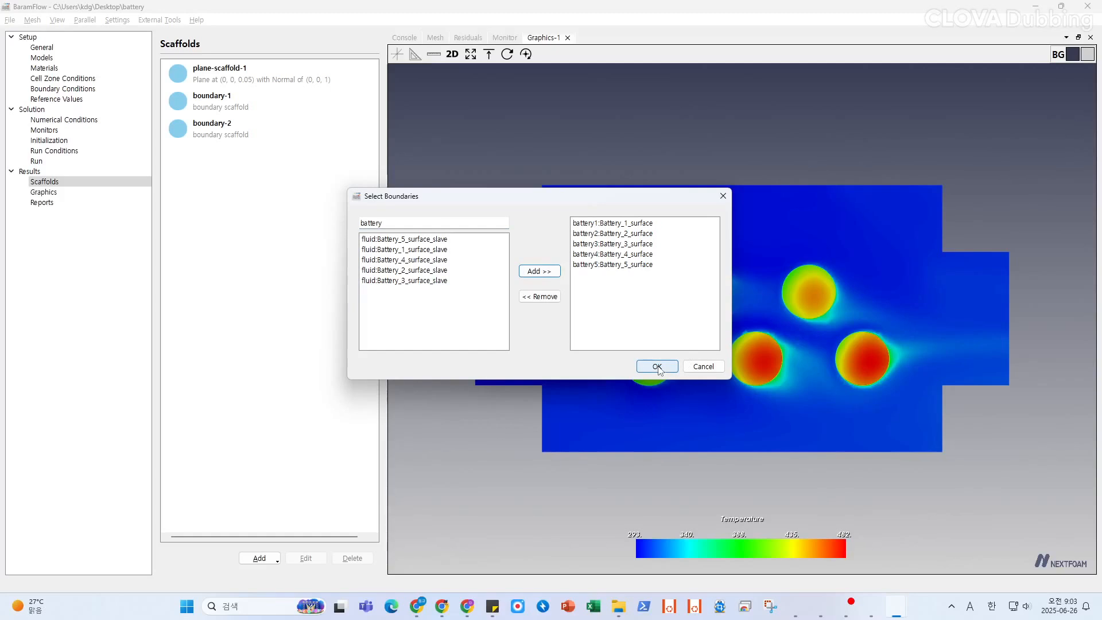
left_click(520, 346)
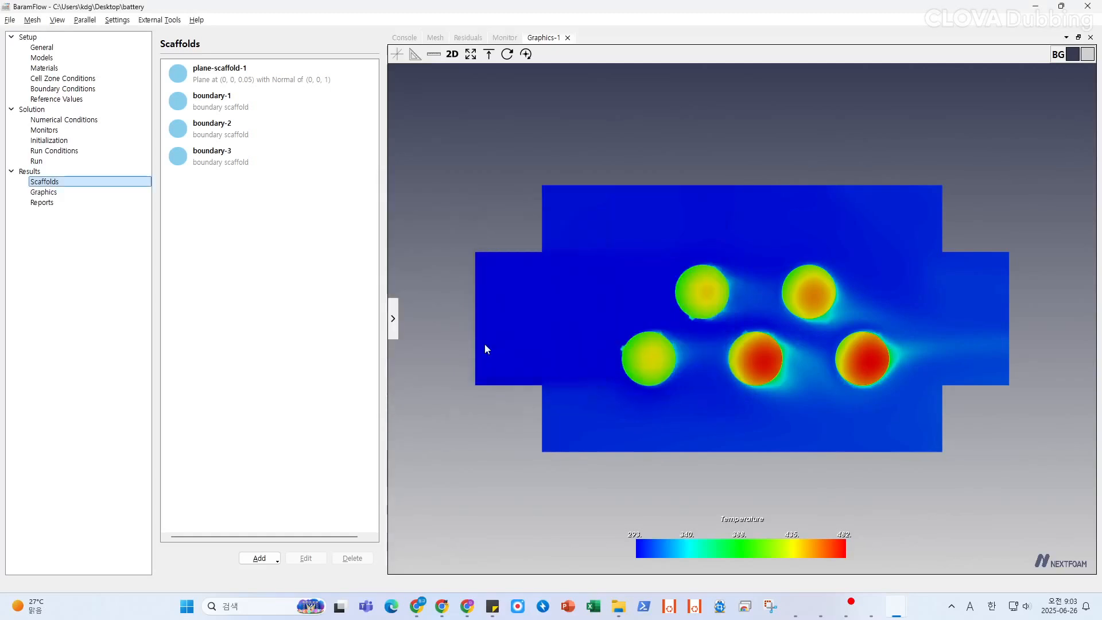
Step: Start a second graphic and color it by Temperature
left_click(124, 195)
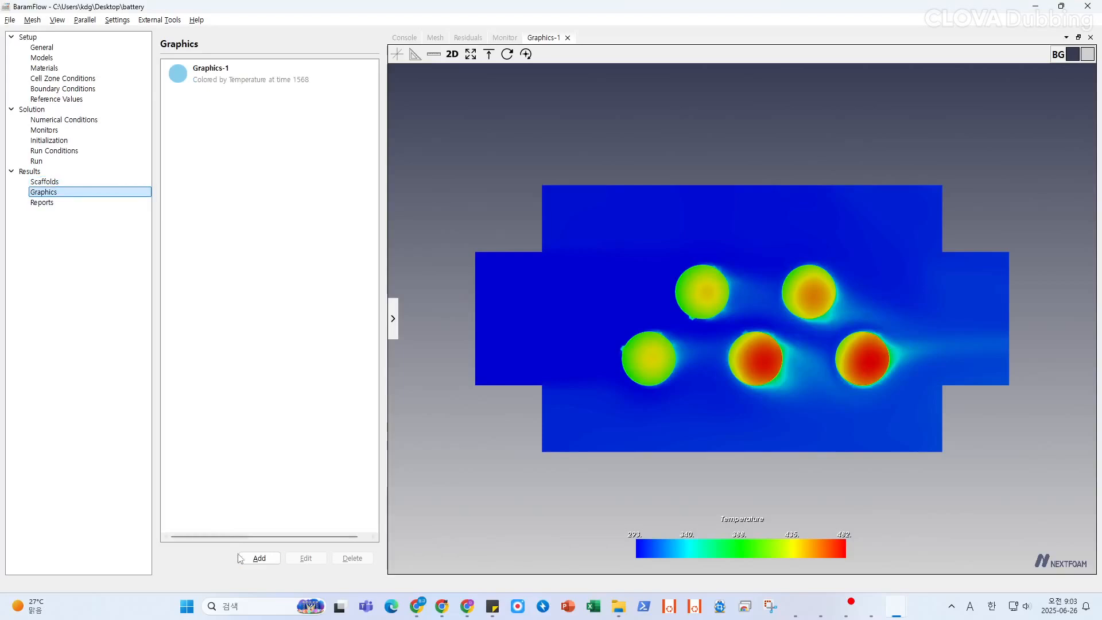
left_click(255, 560)
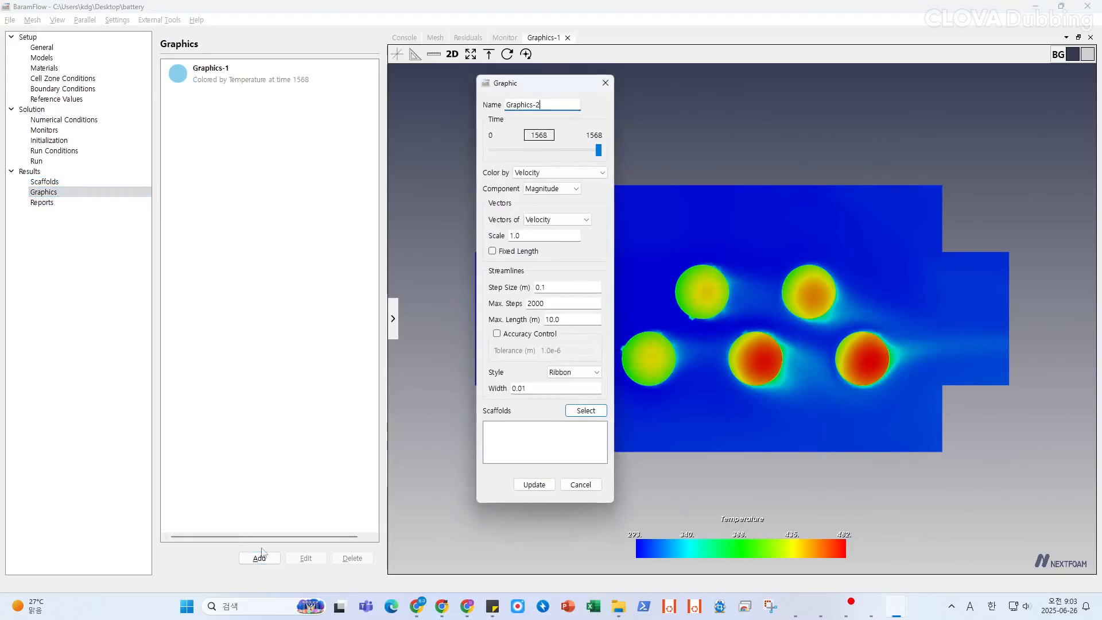
left_click(564, 173)
scroll(560, 241, "down", 2)
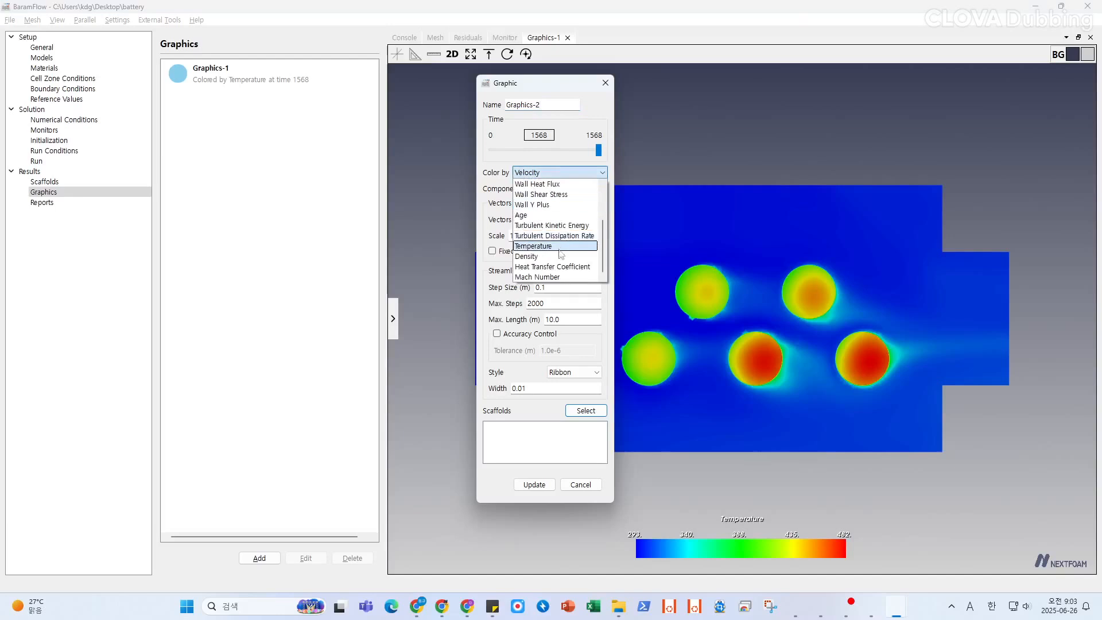
left_click(569, 247)
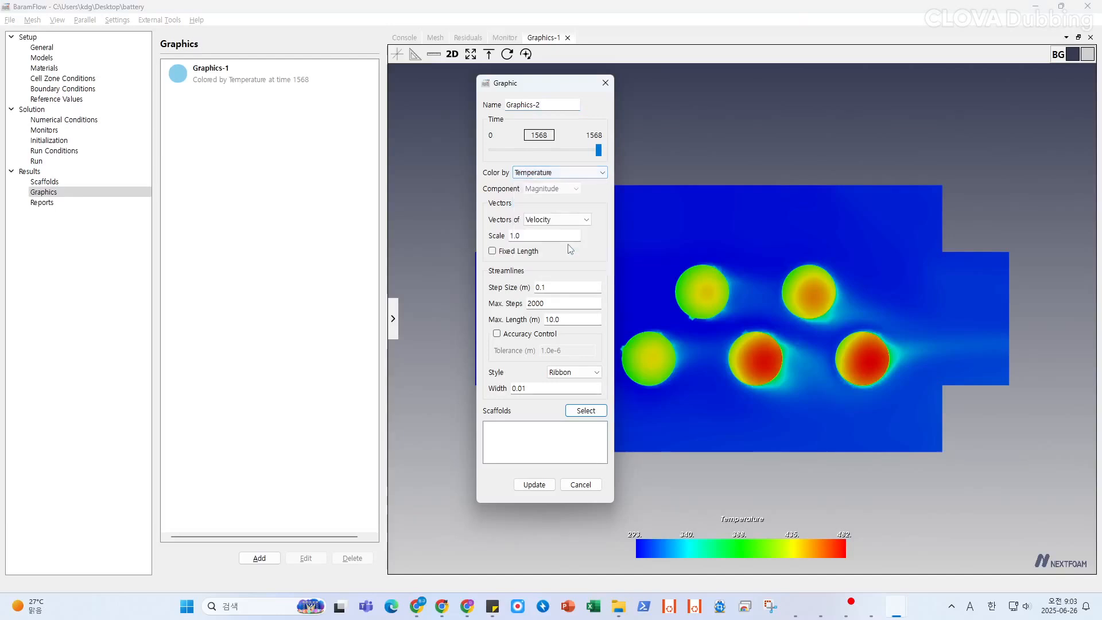
Step: Set the graphic's streamlines to a 0.01 m step size, 100 maximum steps, Line style and width 1
left_click(575, 285)
double_click(575, 303)
type("100")
key("Tab")
left_click(572, 372)
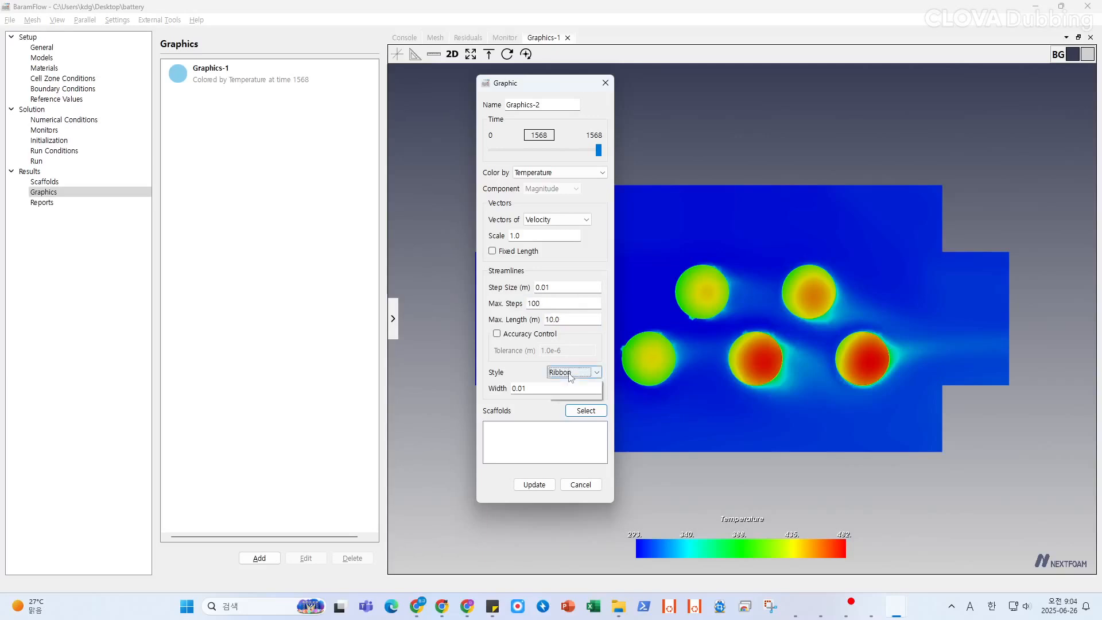
left_click(570, 385)
double_click(568, 389)
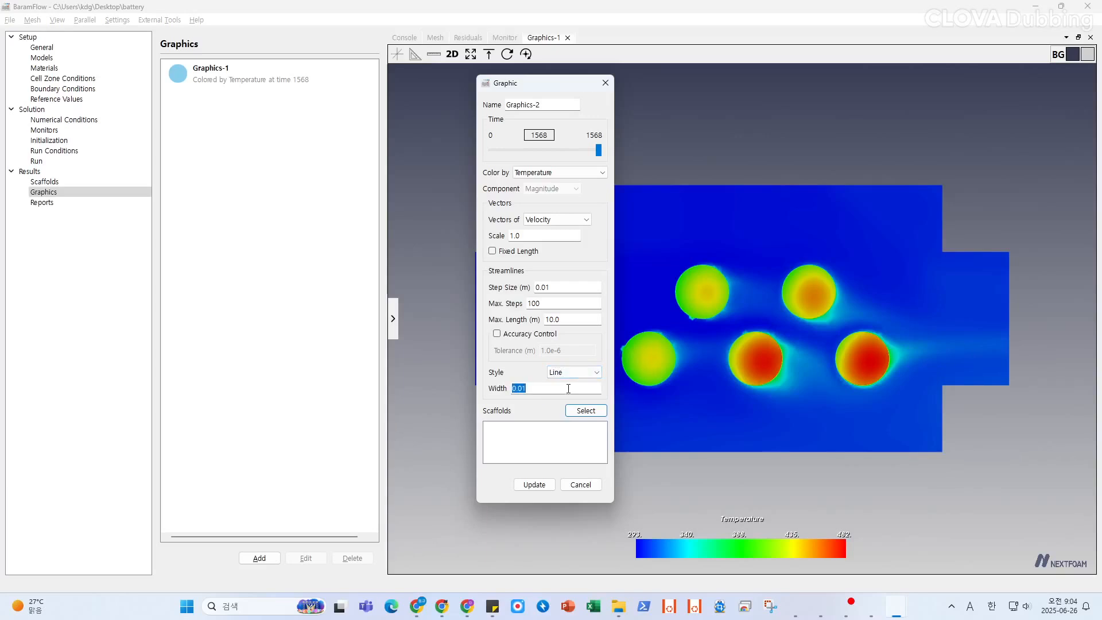
type("1")
Step: Assign the scaffolds boundary-1, boundary-2 and boundary-3 to the second graphic and generate it
left_click(583, 411)
left_click(418, 249)
left_click(418, 260, "ctrl")
left_click(436, 271, "ctrl")
left_click(540, 270)
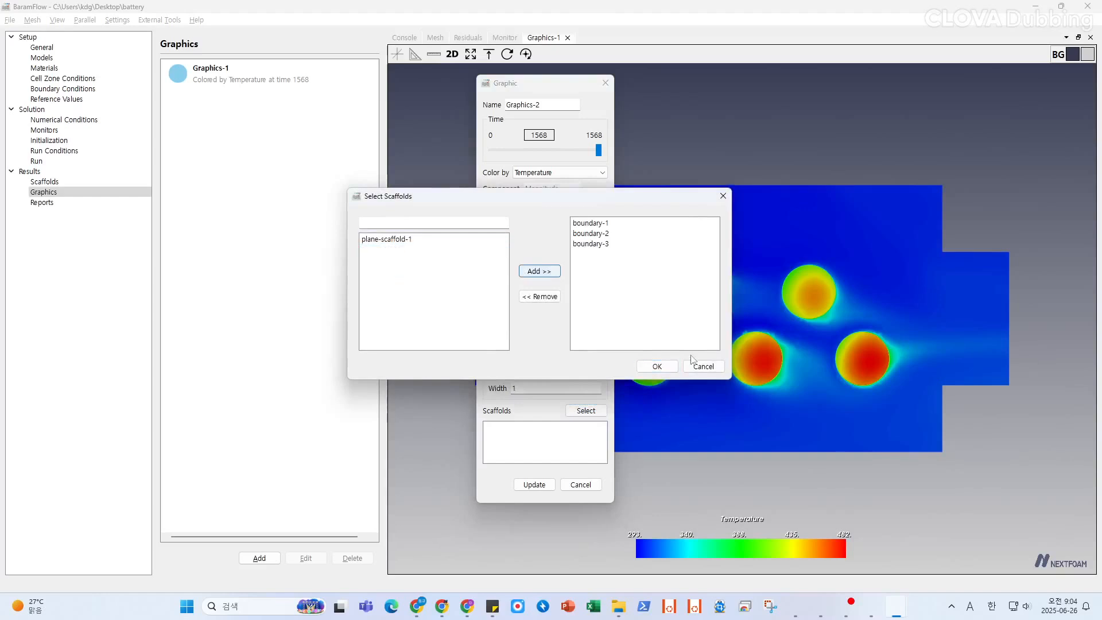
left_click(657, 366)
left_click(534, 485)
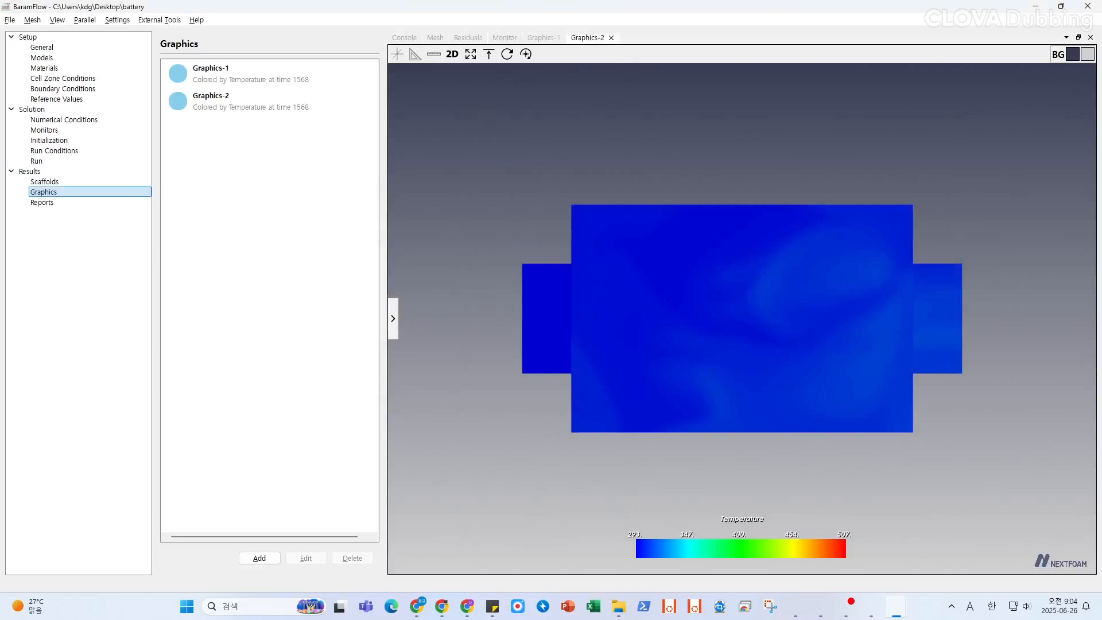
Step: Display the outer housing walls in a solid color instead of the field and lower their opacity so the battery cells show through
left_click_drag(820, 465, 755, 377)
right_click(743, 372)
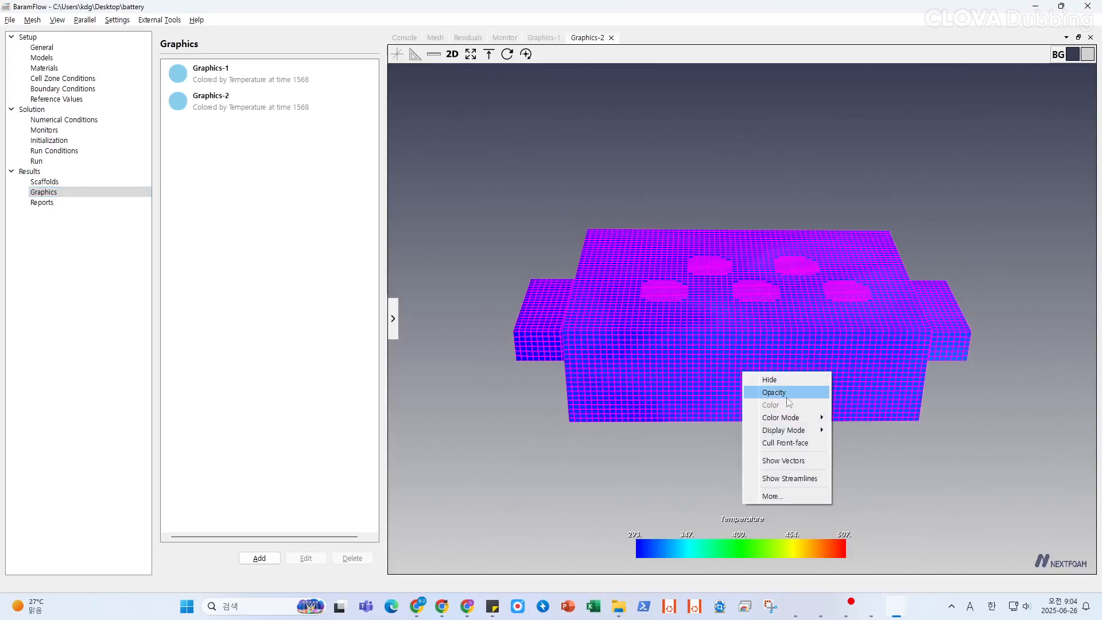
mouse_move(792, 417)
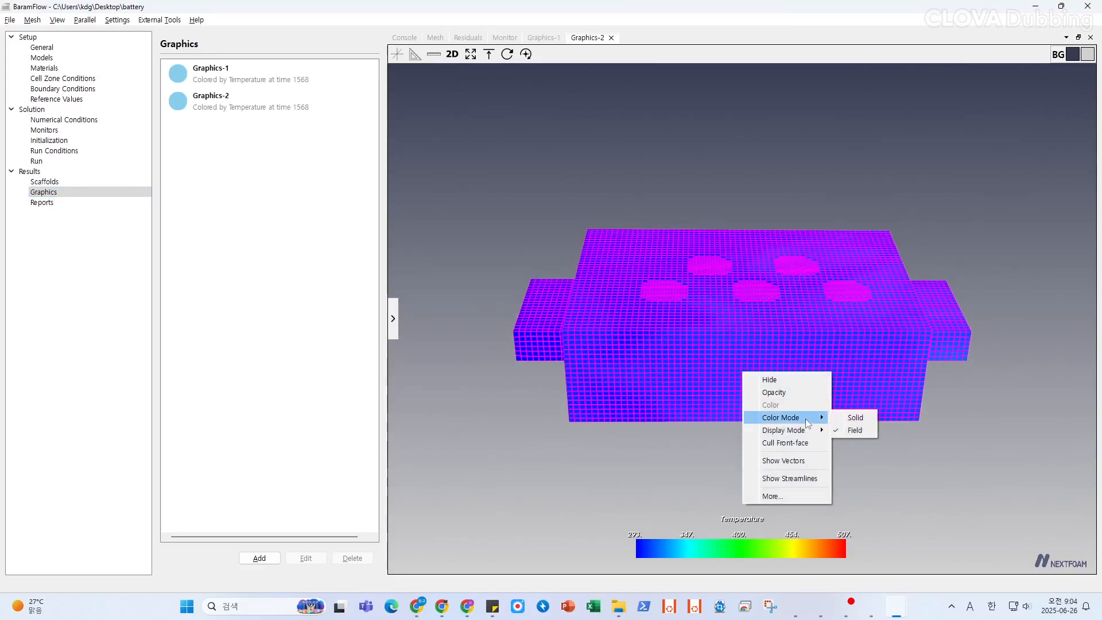
left_click(853, 418)
right_click(684, 378)
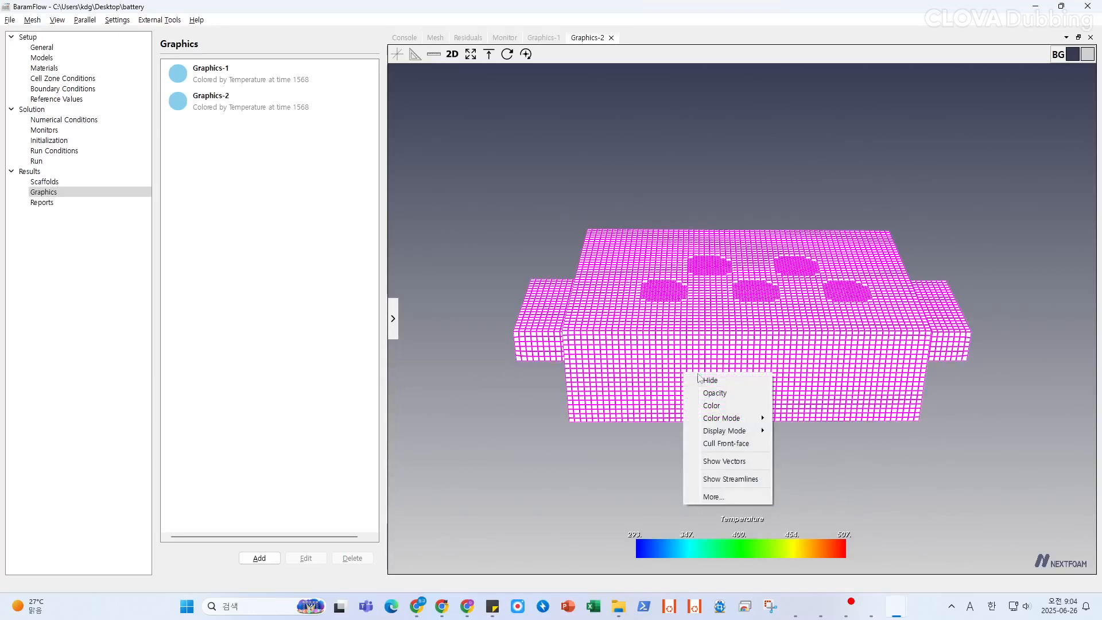
left_click(715, 390)
left_click(553, 295)
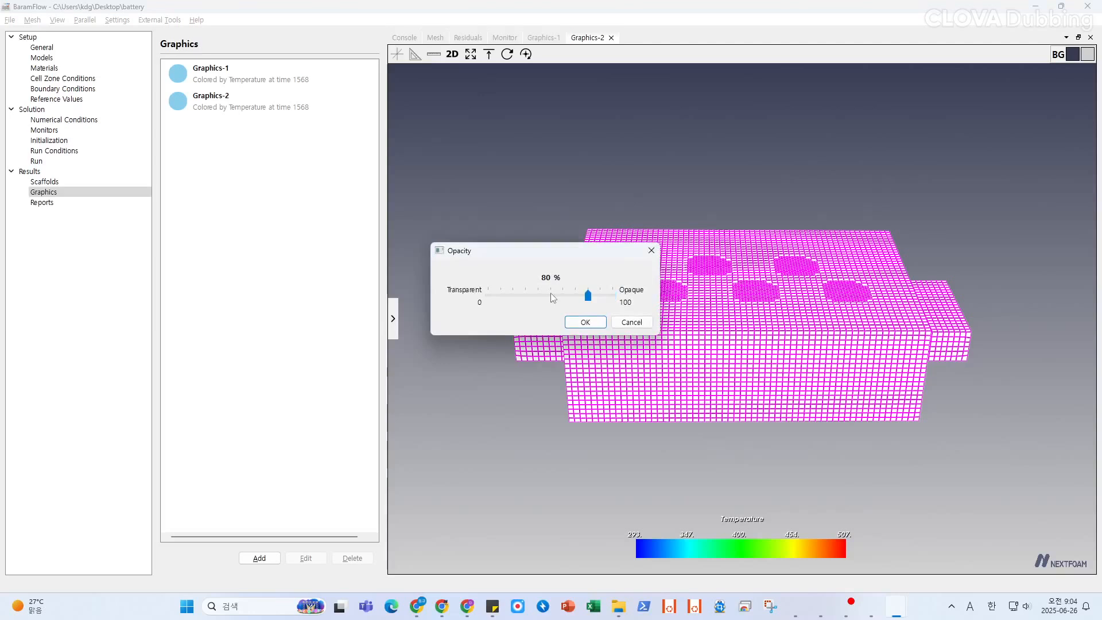
left_click(585, 322)
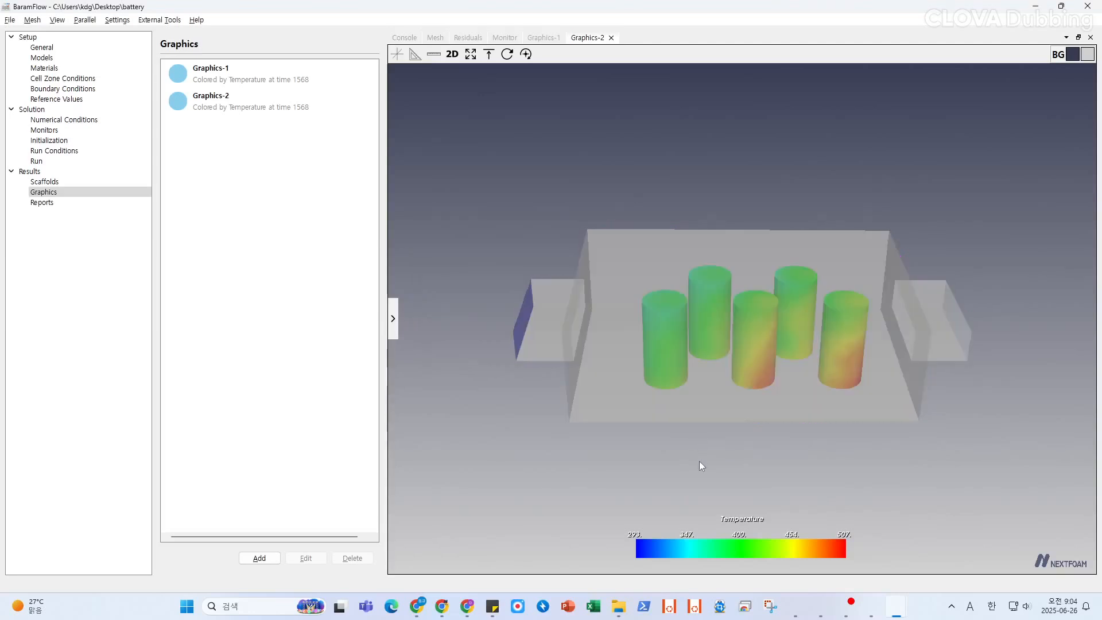
Step: Show streamlines starting from the inlet face of the housing
left_click_drag(659, 467, 745, 435)
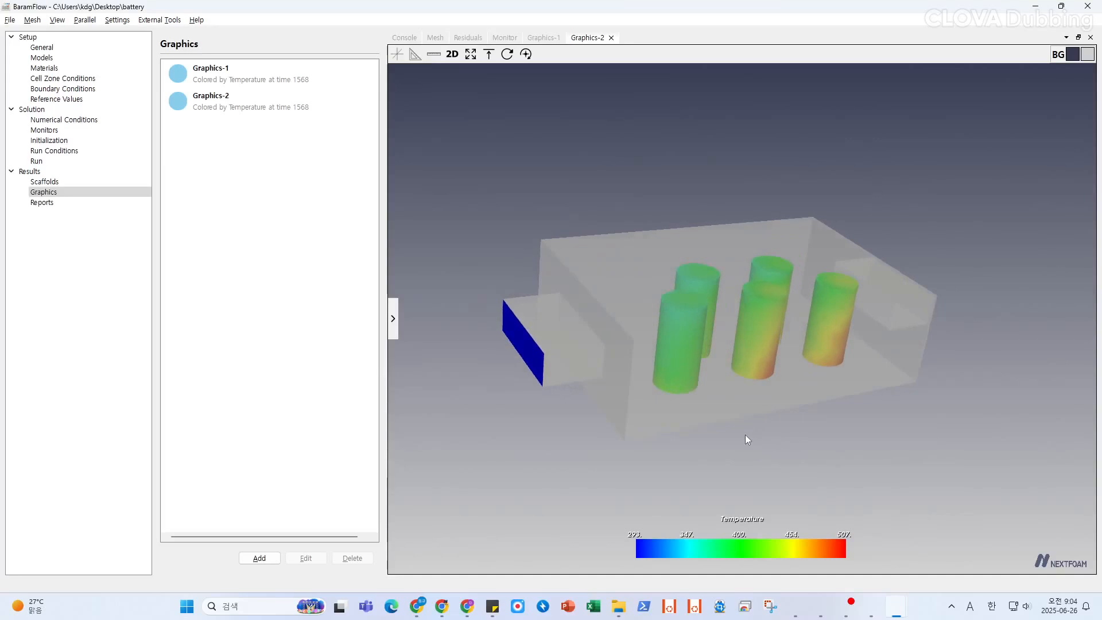
left_click(532, 348)
right_click(532, 349)
left_click(579, 455)
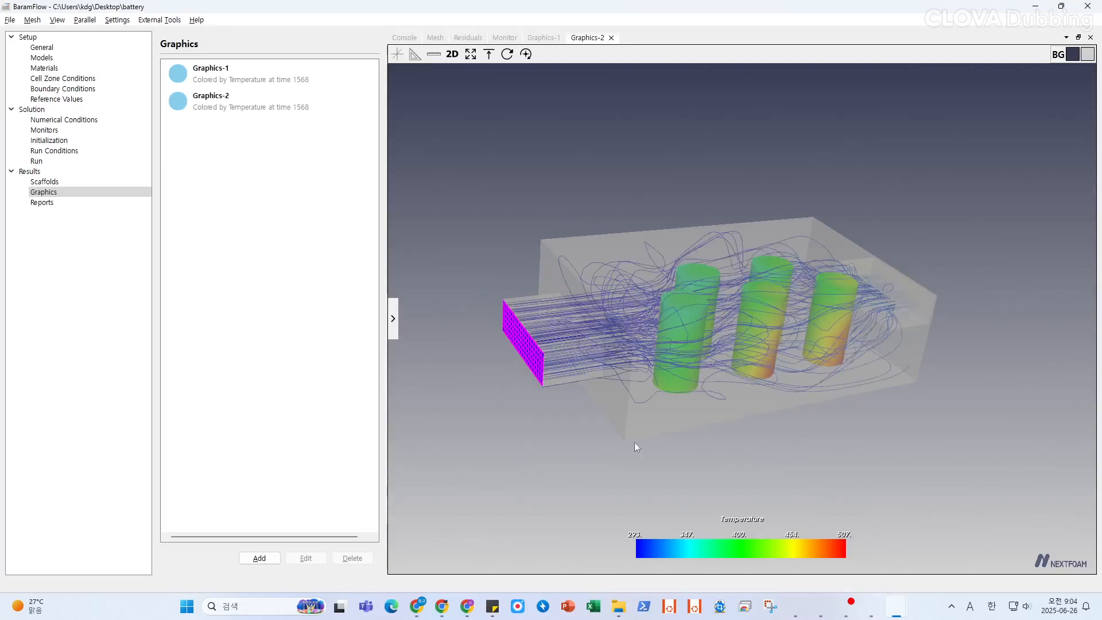
Step: Set the inlet face's maximum number of sampling points to 200, keeping forward streamline integration
left_click_drag(773, 442, 595, 413)
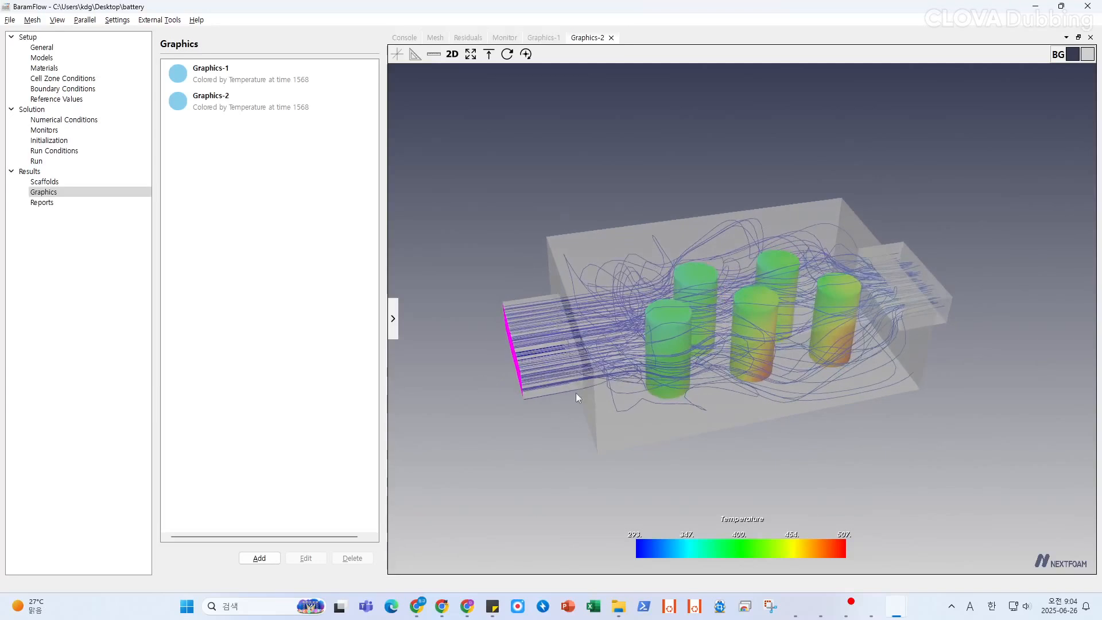
left_click_drag(549, 367, 597, 376)
right_click(541, 376)
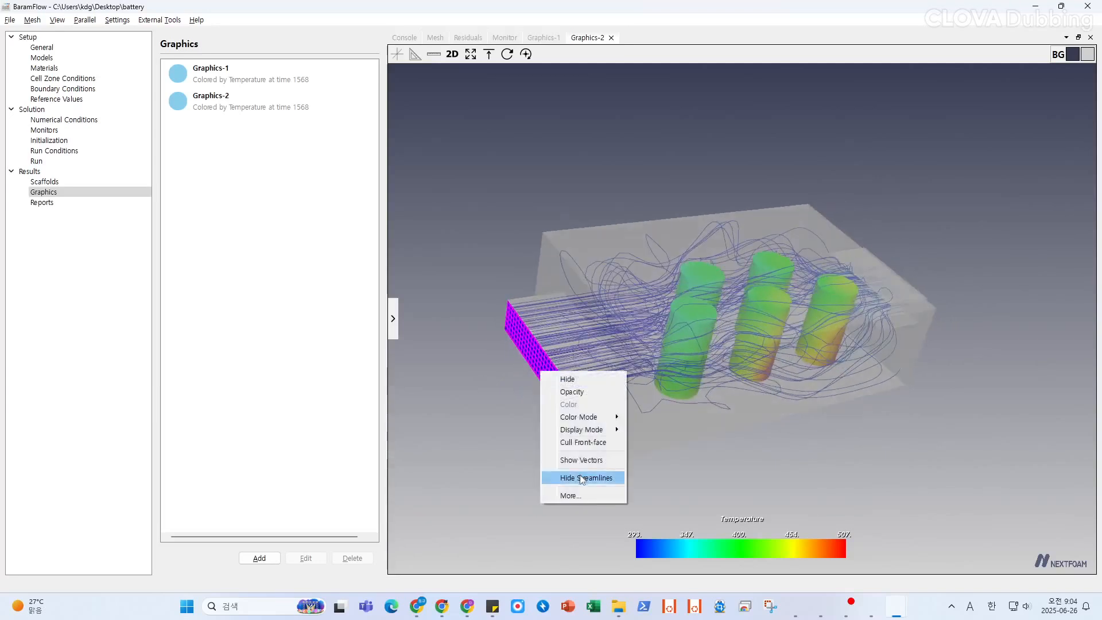
left_click(583, 491)
double_click(543, 273)
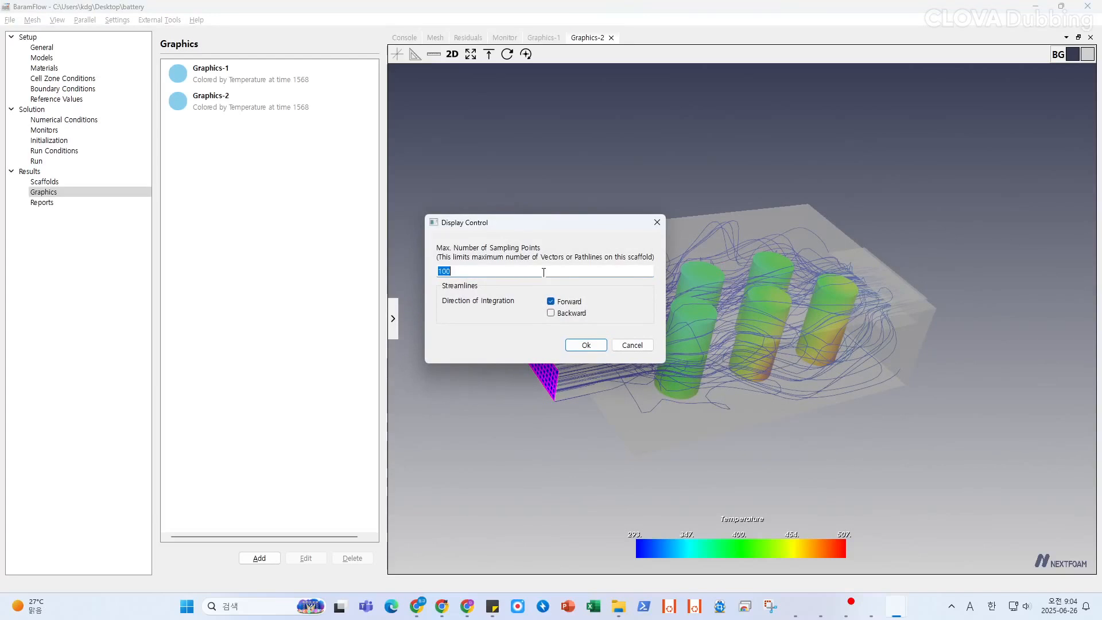
type("200")
left_click(586, 345)
Step: Examine the streamlines and temperature distribution around the five battery cells from several angles and up close
left_click_drag(590, 345, 646, 371)
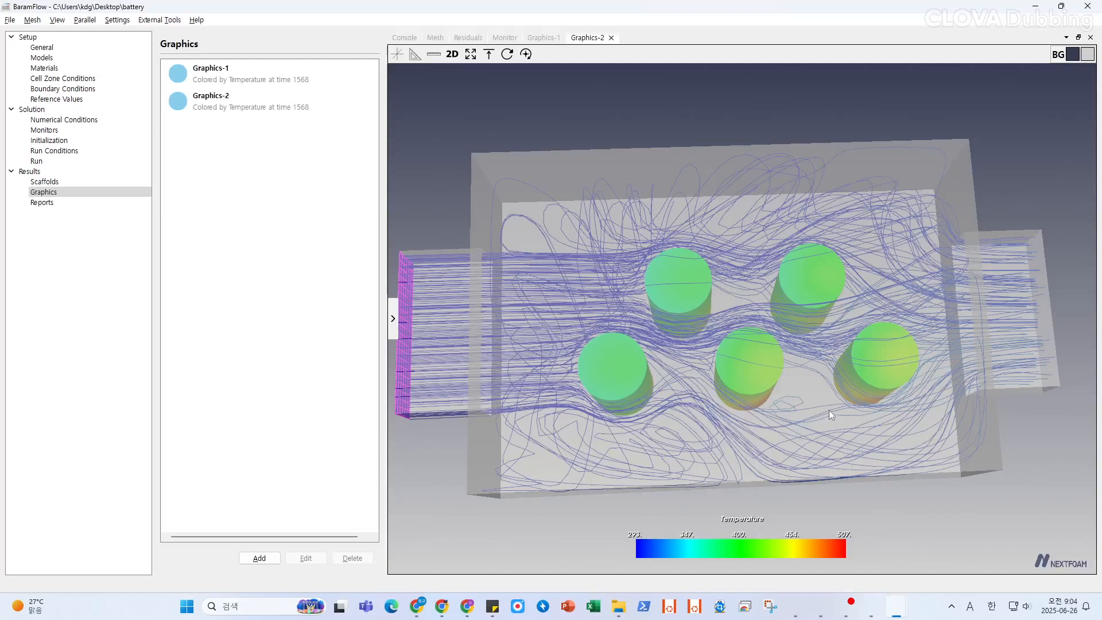
scroll(829, 410, "down", 2)
left_click_drag(835, 409, 810, 331)
left_click_drag(901, 389, 781, 421)
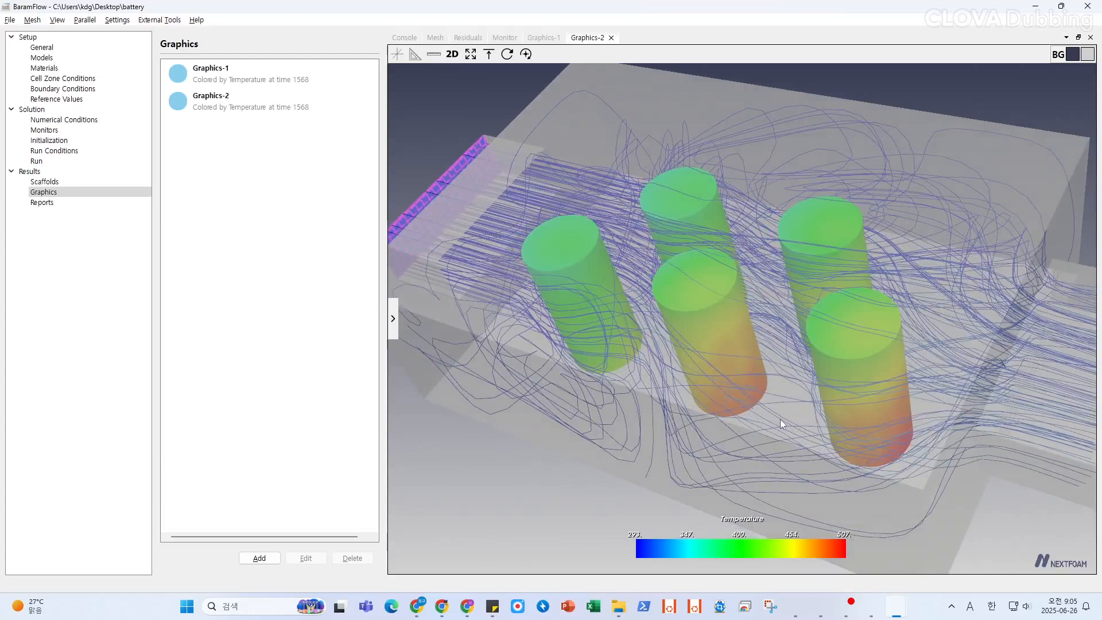